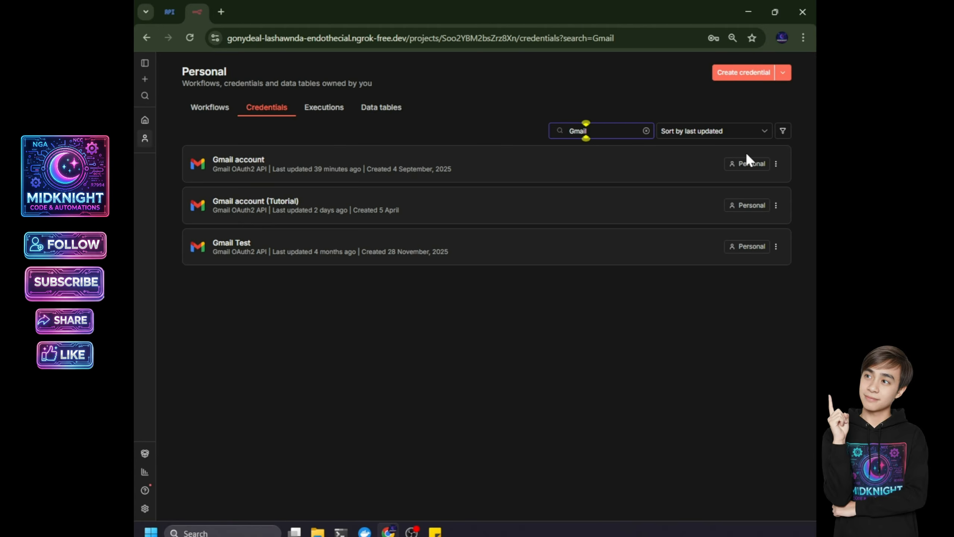
- Create a new Gmail OAuth2 API credential in n8n, opening the empty 'Gmail account 3' form
{"action": "left_click", "coordinate": [742, 75]}
{"action": "type", "text": "Gmail"}
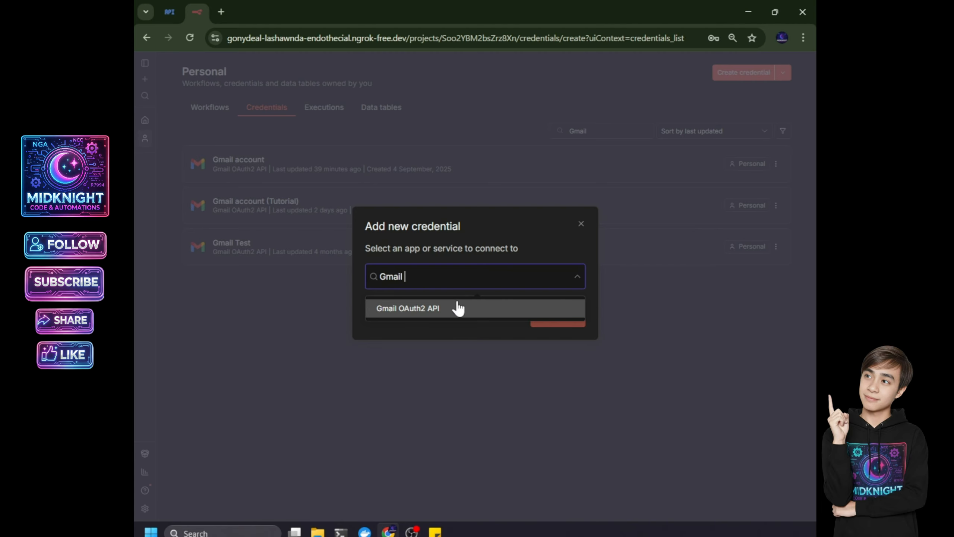
{"action": "left_click", "coordinate": [458, 308]}
{"action": "left_click", "coordinate": [577, 317]}
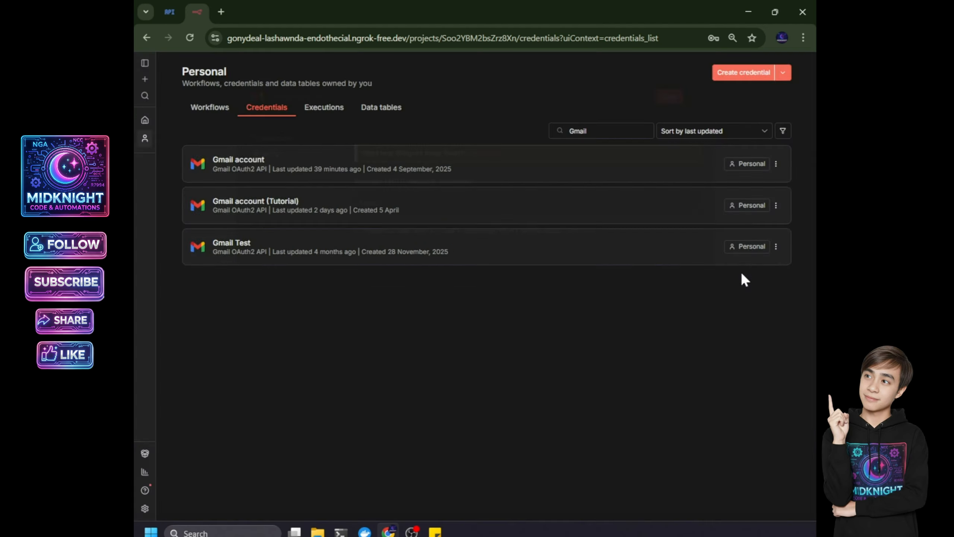
{"action": "mouse_move", "coordinate": [365, 531]}
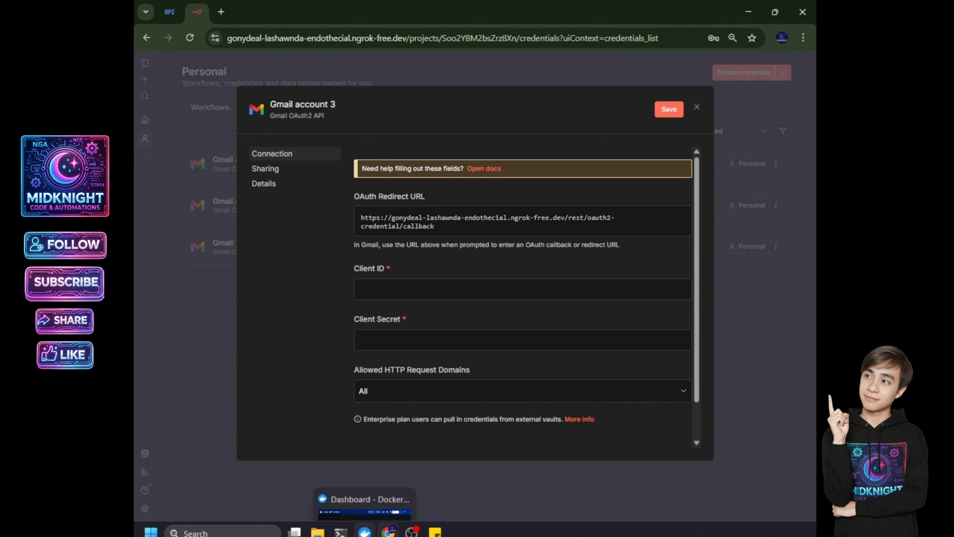
- Copy n8n's OAuth redirect URL, then create the Google Cloud project 'N8N Credential Demo'
{"action": "left_click", "coordinate": [489, 222]}
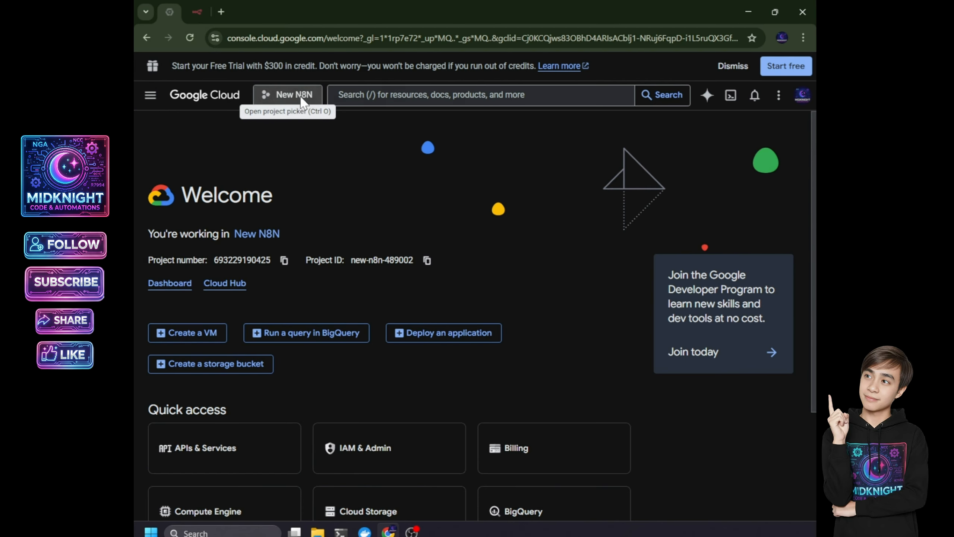
{"action": "left_click", "coordinate": [301, 96]}
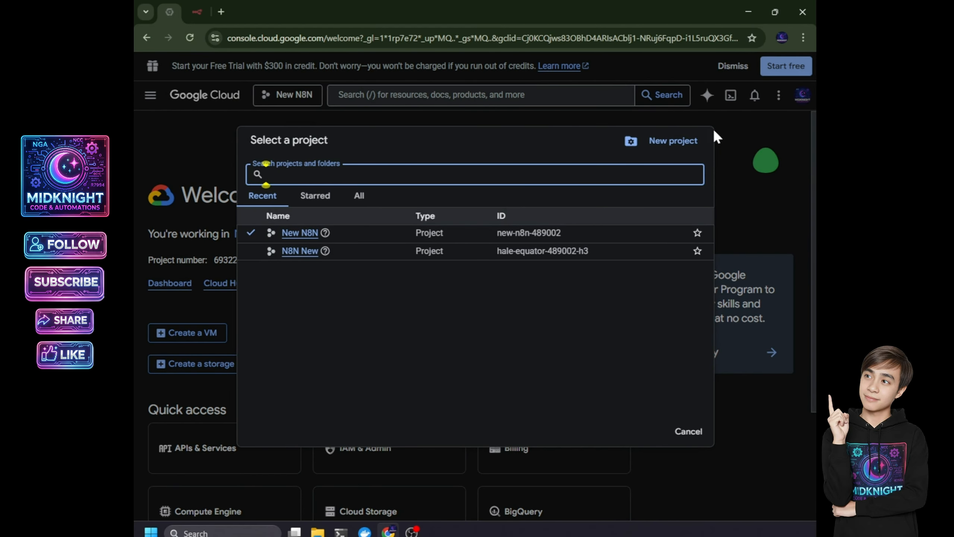
{"action": "left_click", "coordinate": [682, 147]}
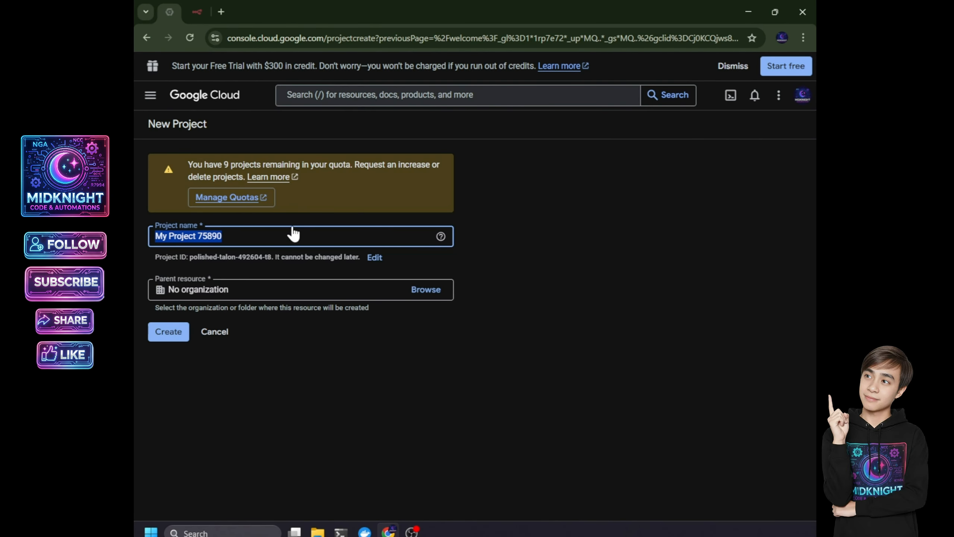
{"action": "type", "text": "N8N Cred"}
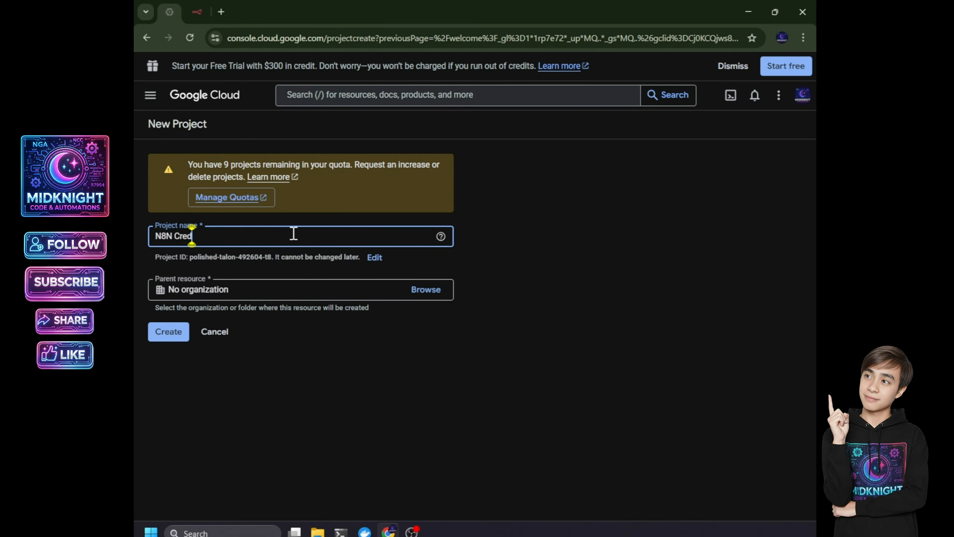
{"action": "type", "text": "ential Demo"}
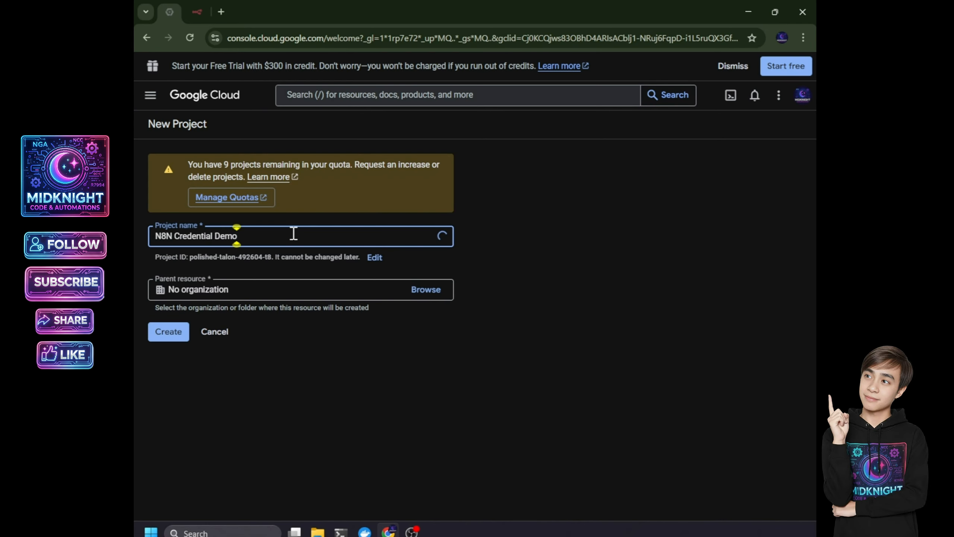
{"action": "key", "text": "Return"}
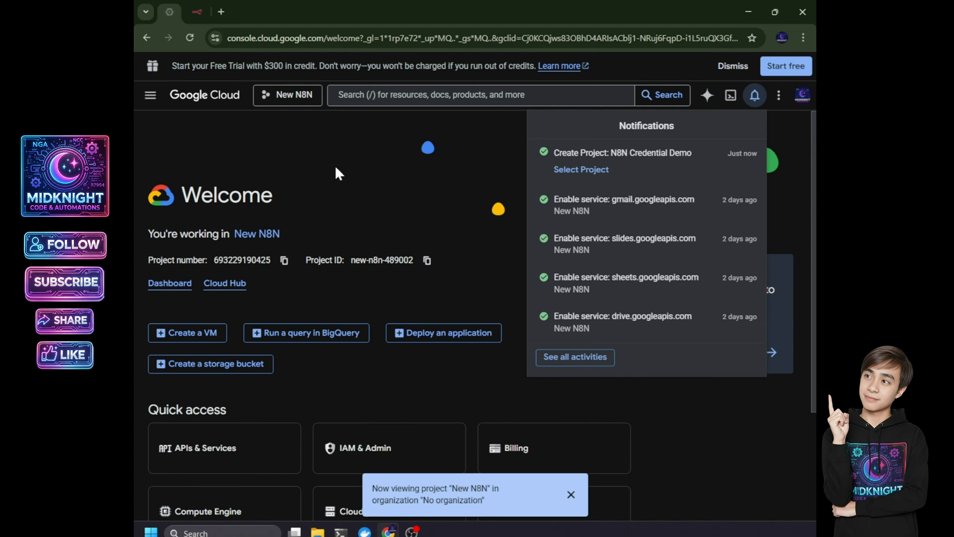
- Make N8N Credential Demo the active project and open its Enabled APIs & services page
{"action": "left_click", "coordinate": [305, 94]}
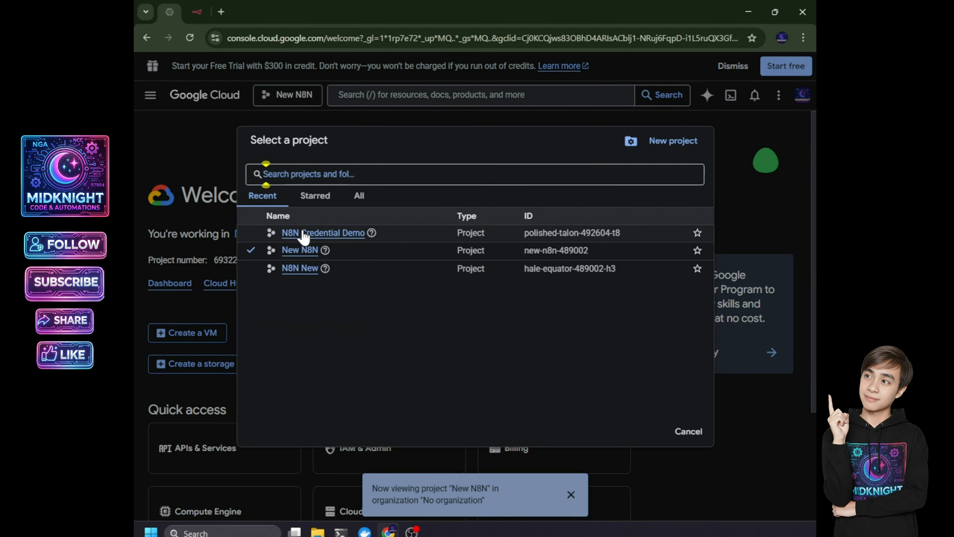
{"action": "left_click", "coordinate": [302, 234]}
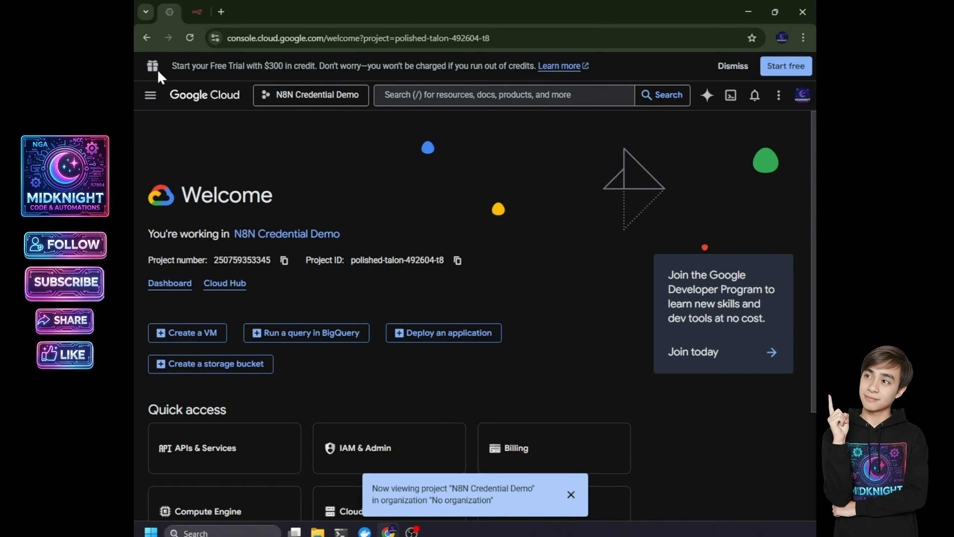
{"action": "left_click", "coordinate": [150, 94]}
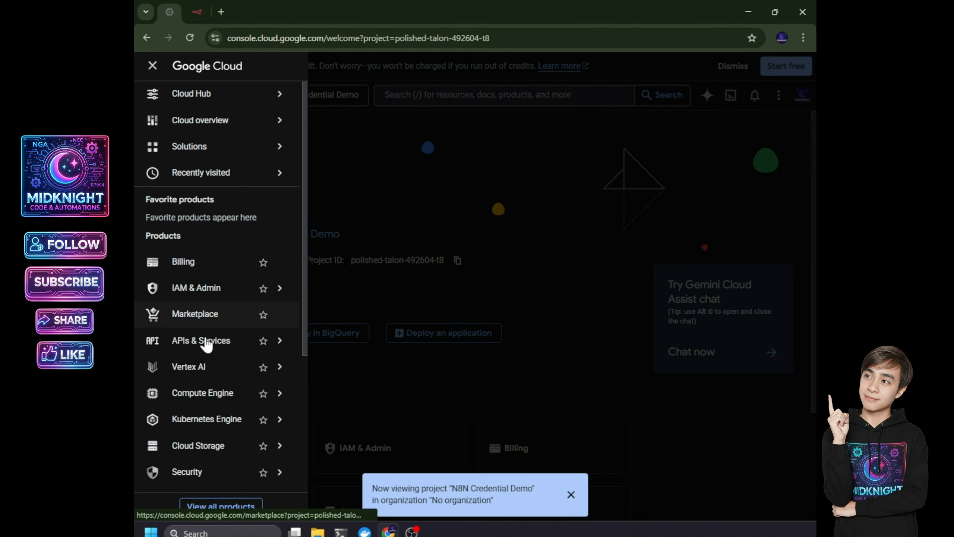
{"action": "mouse_move", "coordinate": [204, 341]}
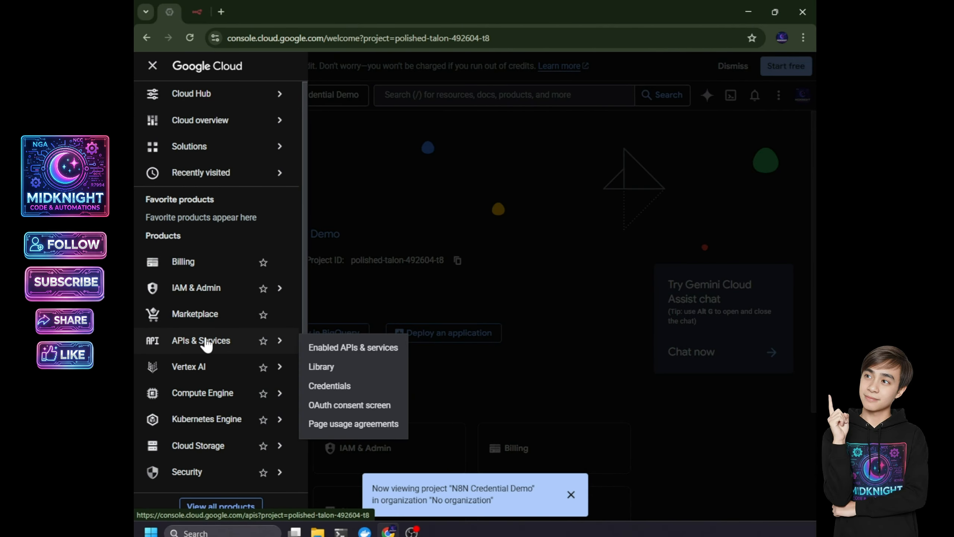
{"action": "left_click", "coordinate": [341, 350]}
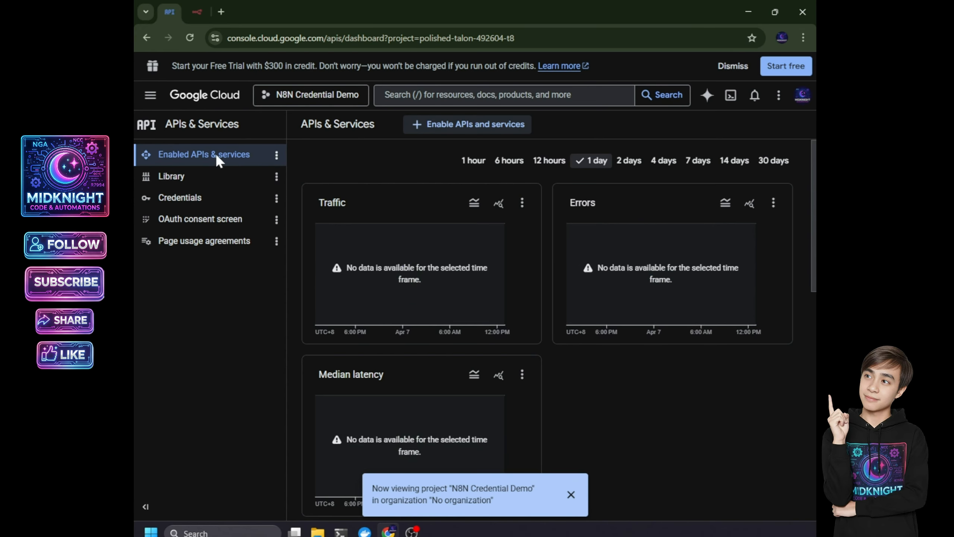
- Begin the OAuth consent setup with app name 'N8N Credential Demo' and the account's support e-mail
{"action": "left_click", "coordinate": [203, 230]}
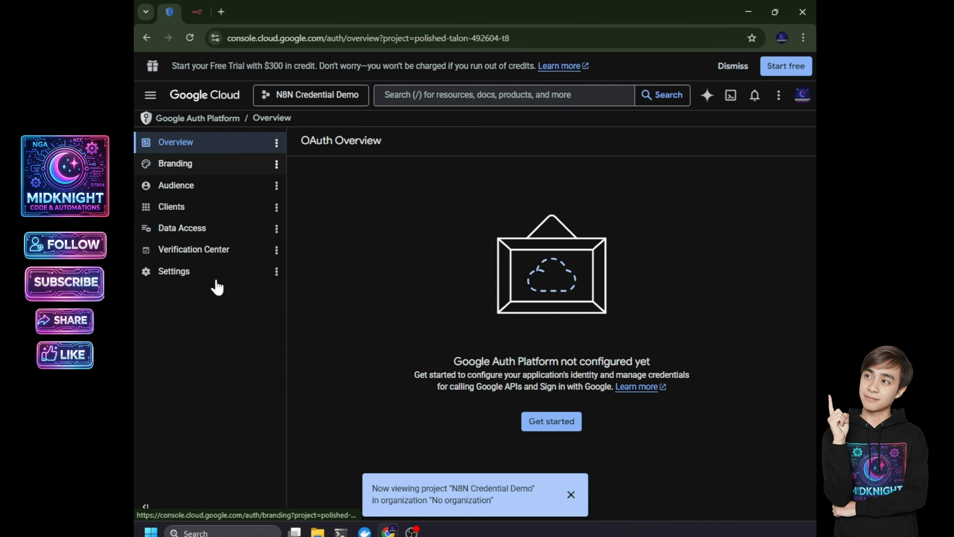
{"action": "left_click", "coordinate": [545, 424]}
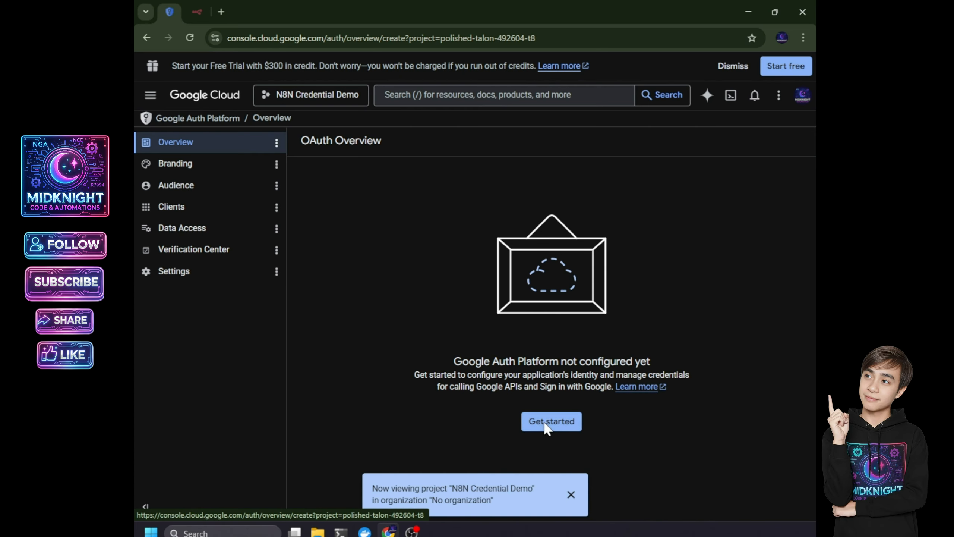
{"action": "left_click", "coordinate": [355, 224]}
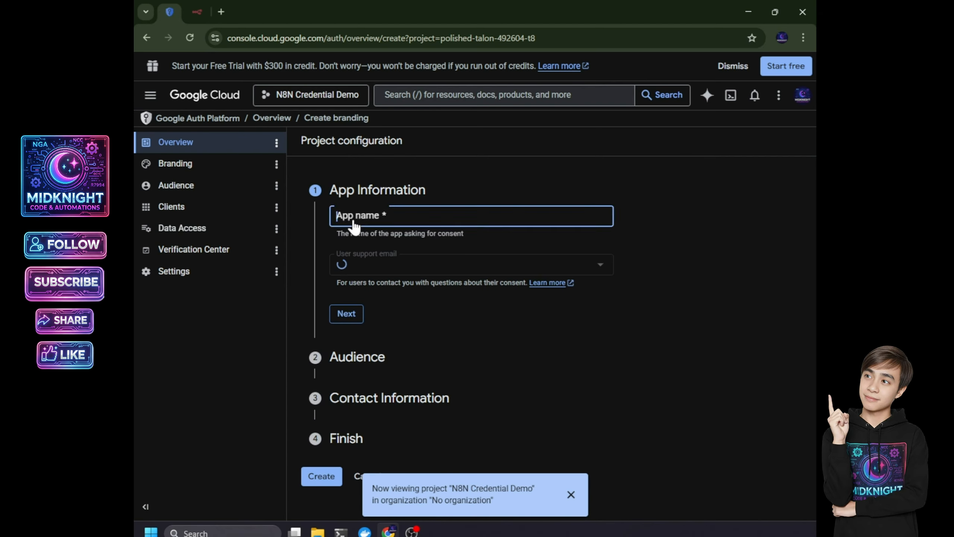
{"action": "type", "text": "N8N Credential Demo"}
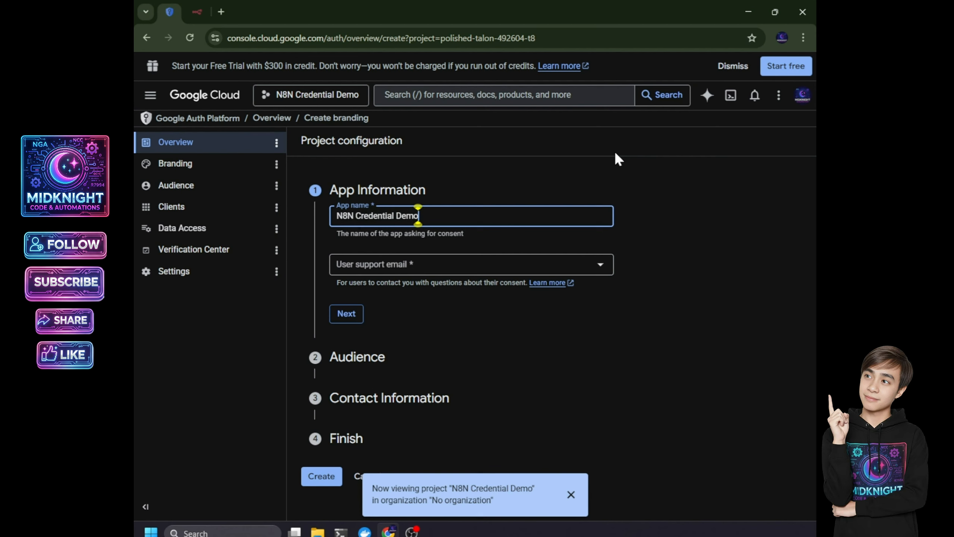
{"action": "left_click", "coordinate": [411, 270]}
{"action": "left_click", "coordinate": [411, 272]}
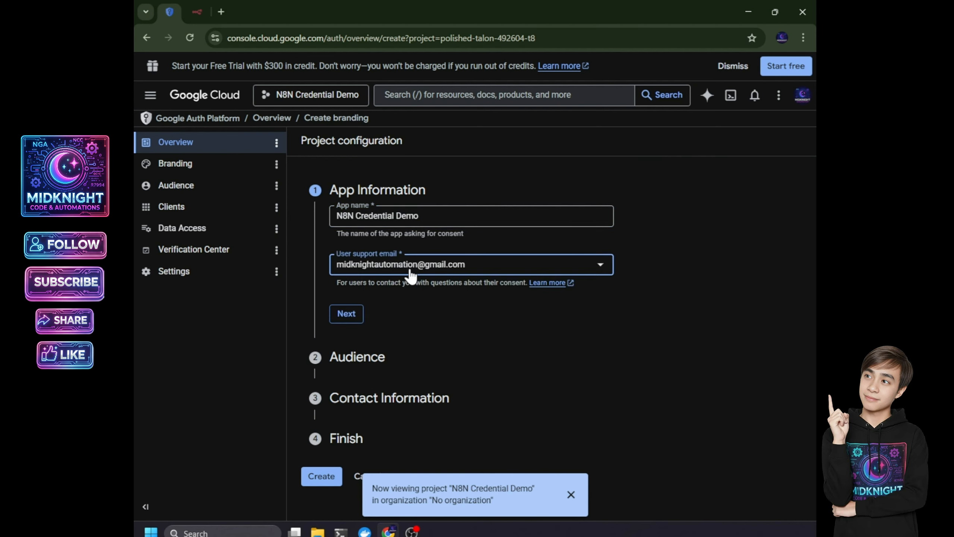
- Choose an External audience, add the contact e-mail, accept the data policy and create the configuration
{"action": "left_click", "coordinate": [345, 313]}
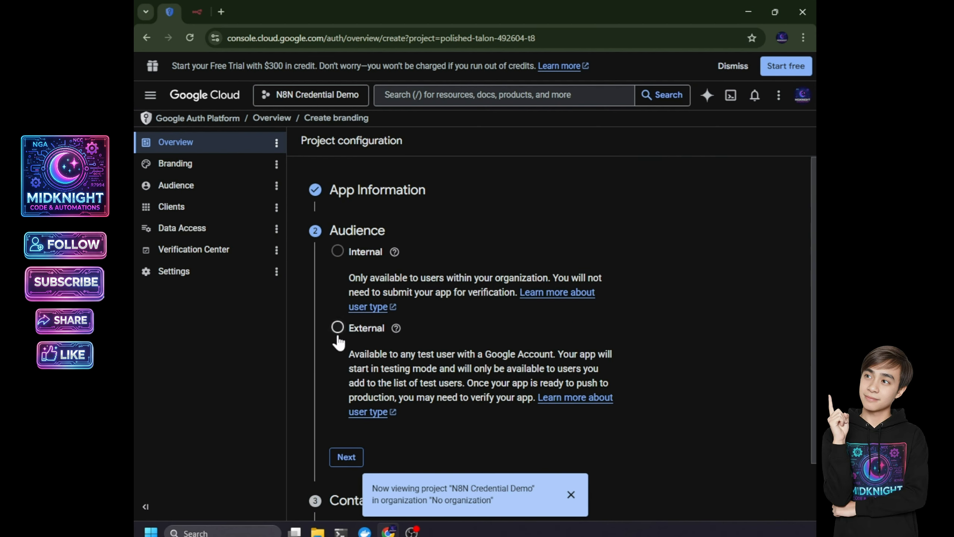
{"action": "left_click", "coordinate": [338, 327]}
{"action": "scroll", "coordinate": [338, 338], "scroll_direction": "down", "scroll_amount": 2}
{"action": "left_click", "coordinate": [346, 388]}
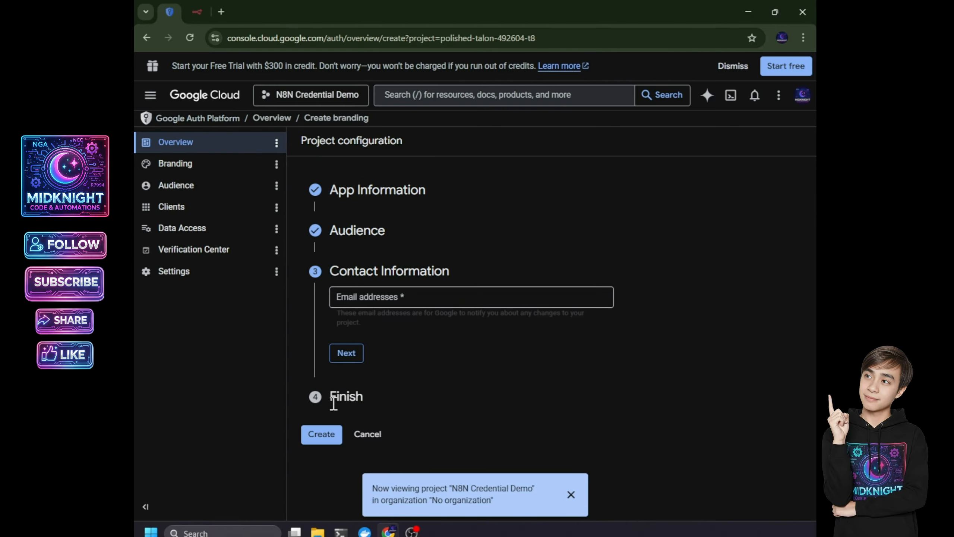
{"action": "left_click", "coordinate": [389, 297]}
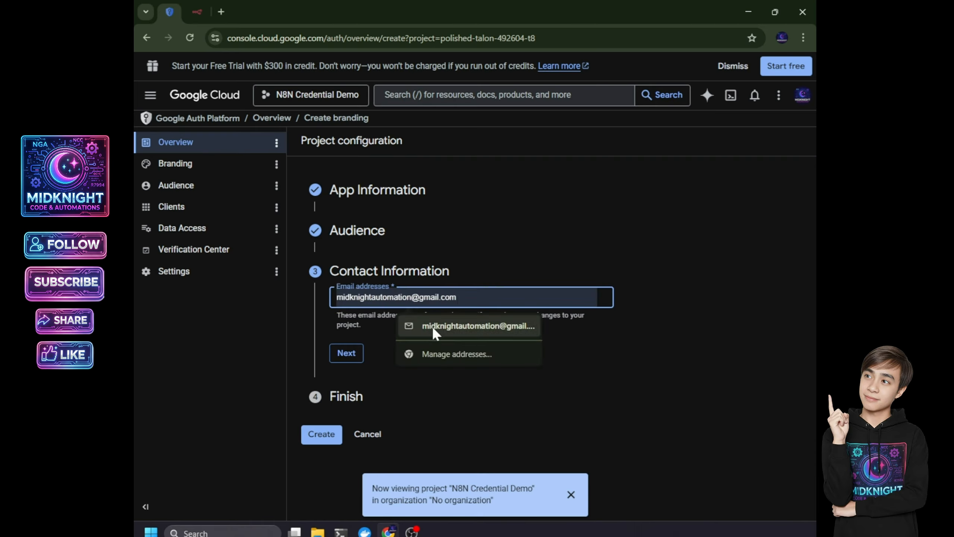
{"action": "left_click", "coordinate": [432, 326]}
{"action": "left_click", "coordinate": [347, 353]}
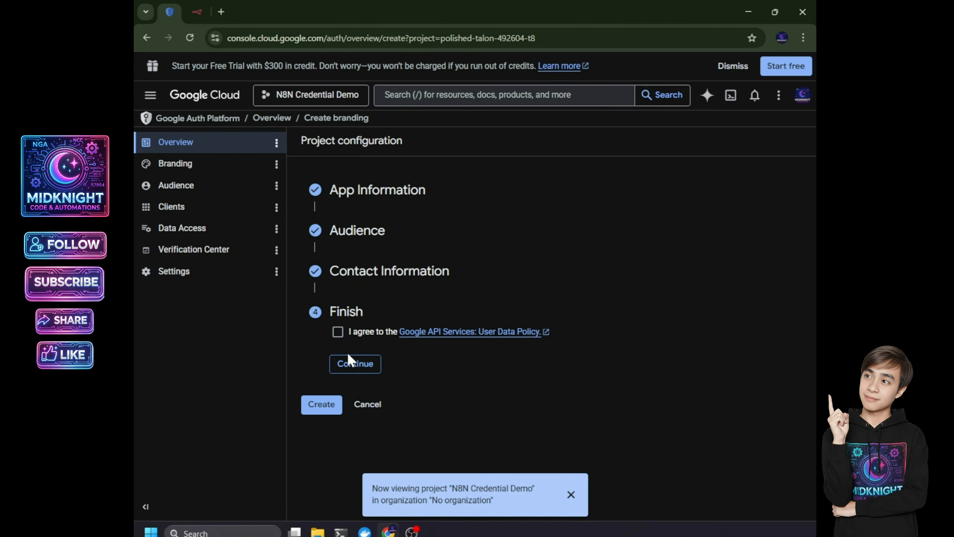
{"action": "left_click", "coordinate": [338, 331]}
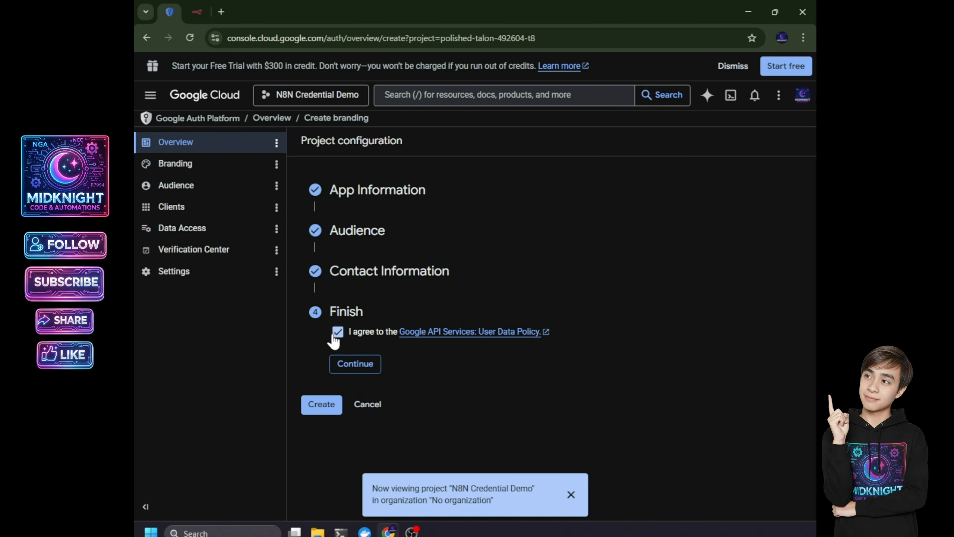
{"action": "left_click", "coordinate": [348, 364]}
{"action": "left_click", "coordinate": [319, 351]}
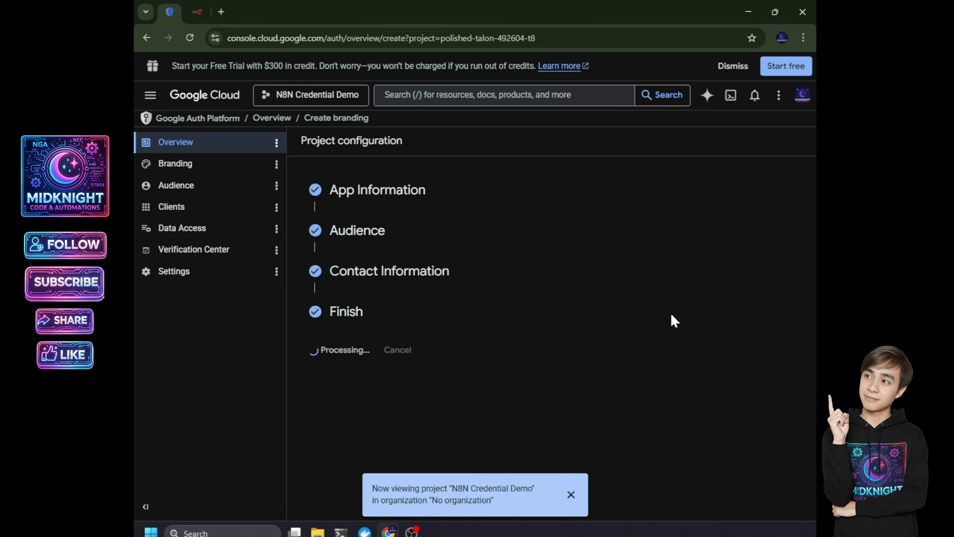
- Add the account's e-mail as a test user on the Audience page and save
{"action": "left_click", "coordinate": [175, 165]}
{"action": "left_click", "coordinate": [178, 189]}
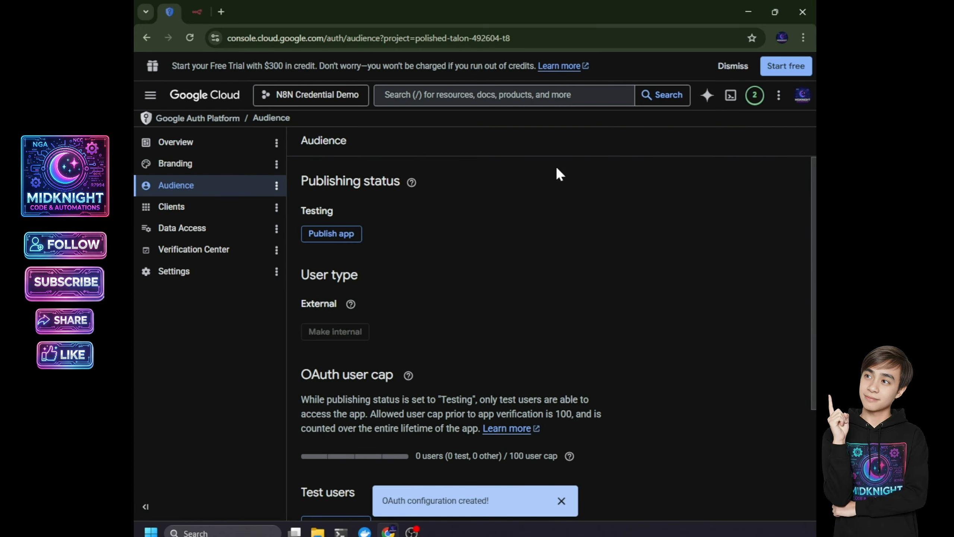
{"action": "left_click_drag", "start_coordinate": [813, 217], "coordinate": [813, 328]}
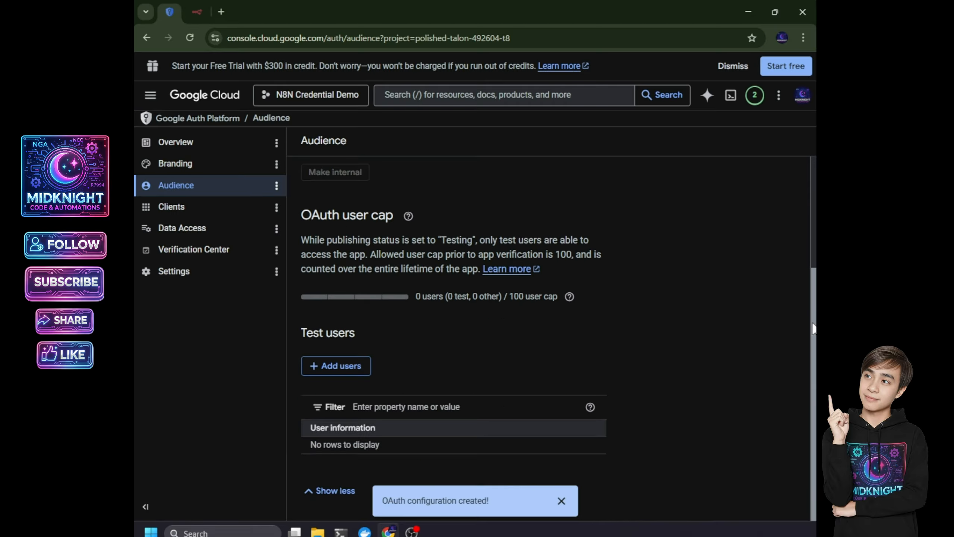
{"action": "left_click", "coordinate": [334, 367]}
{"action": "left_click", "coordinate": [470, 175]}
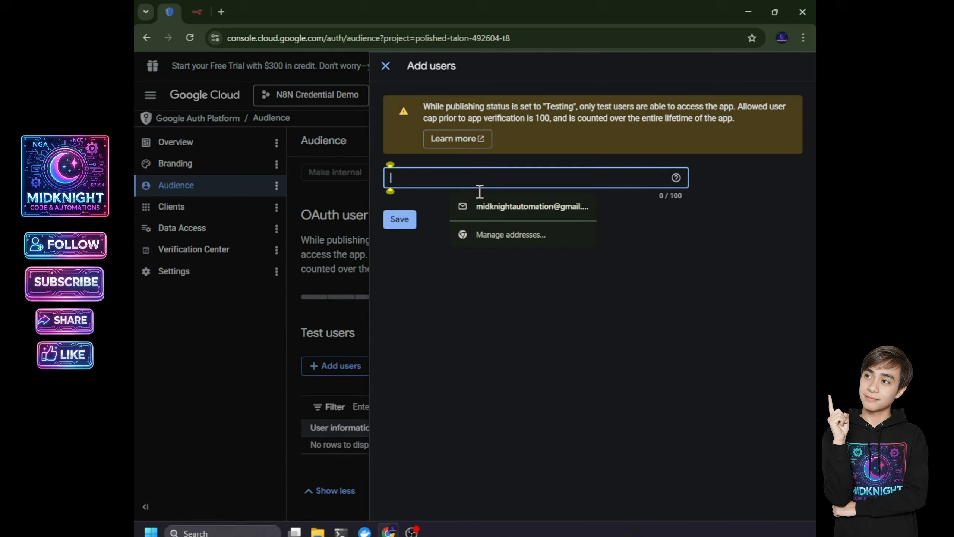
{"action": "left_click", "coordinate": [511, 208]}
{"action": "left_click", "coordinate": [405, 221]}
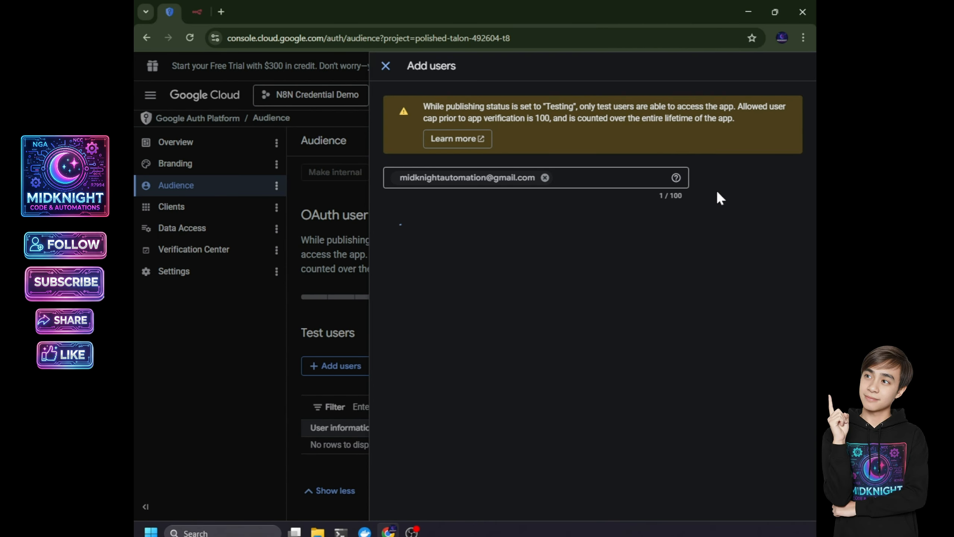
- Go to the APIs & Services Credentials page
{"action": "left_click", "coordinate": [172, 206]}
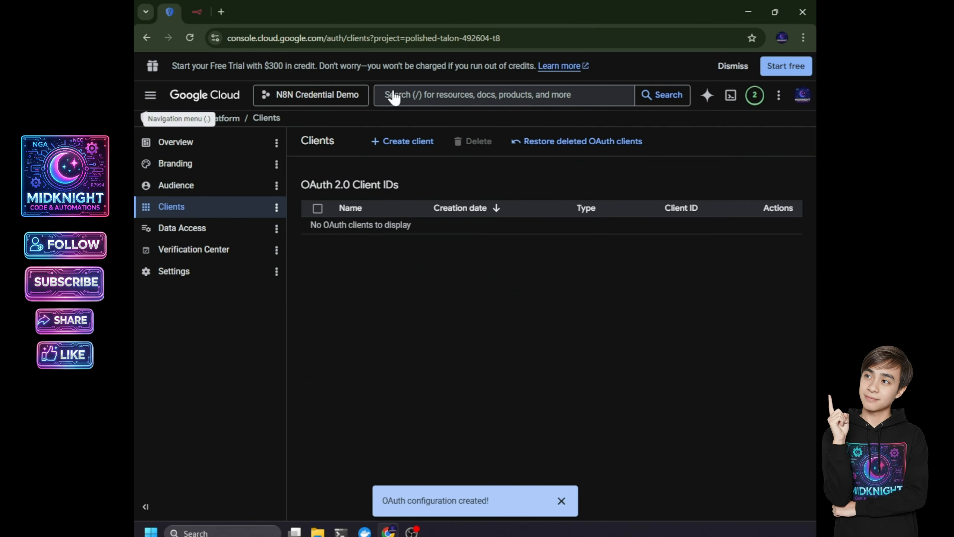
{"action": "left_click", "coordinate": [148, 97]}
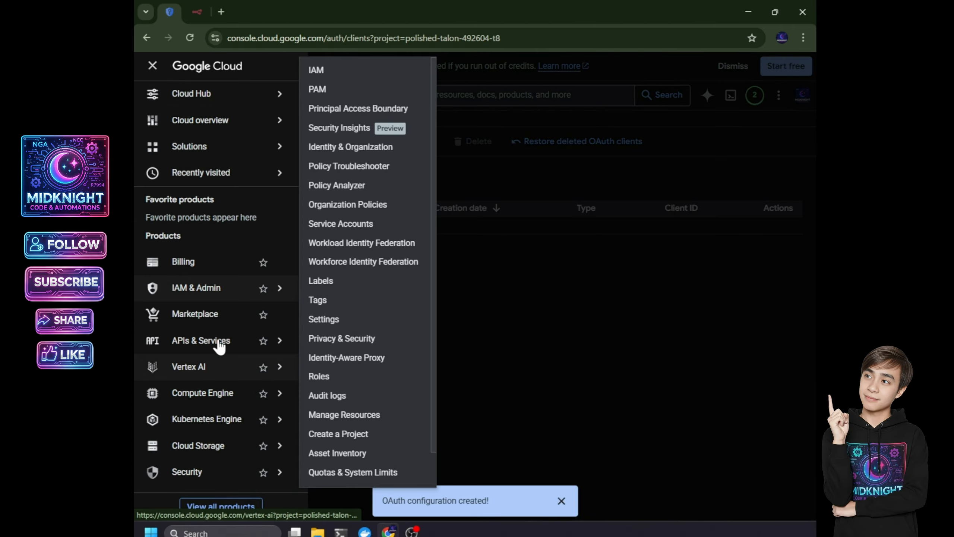
{"action": "mouse_move", "coordinate": [222, 341]}
{"action": "left_click", "coordinate": [330, 386]}
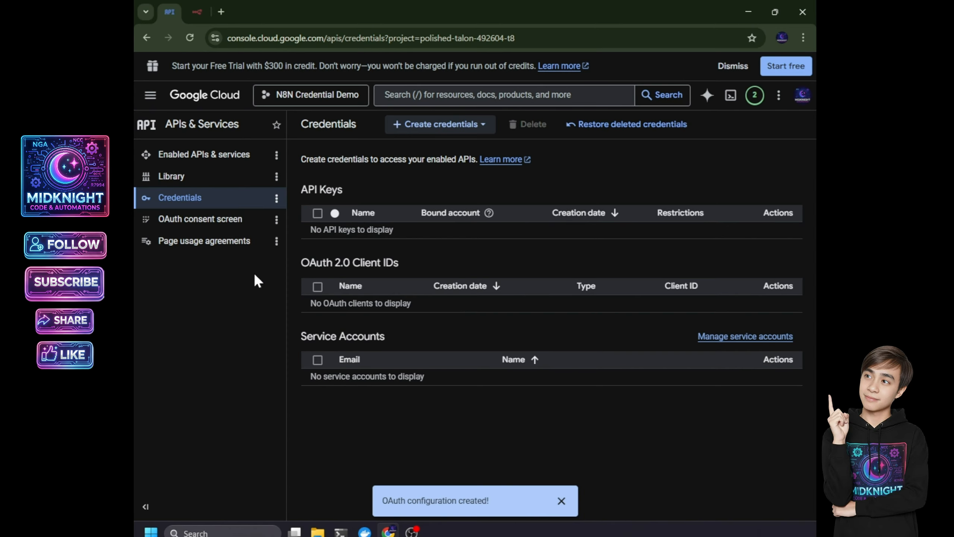
- Start a Web application OAuth client ID named 'N8N Credential Demo'
{"action": "left_click", "coordinate": [428, 124]}
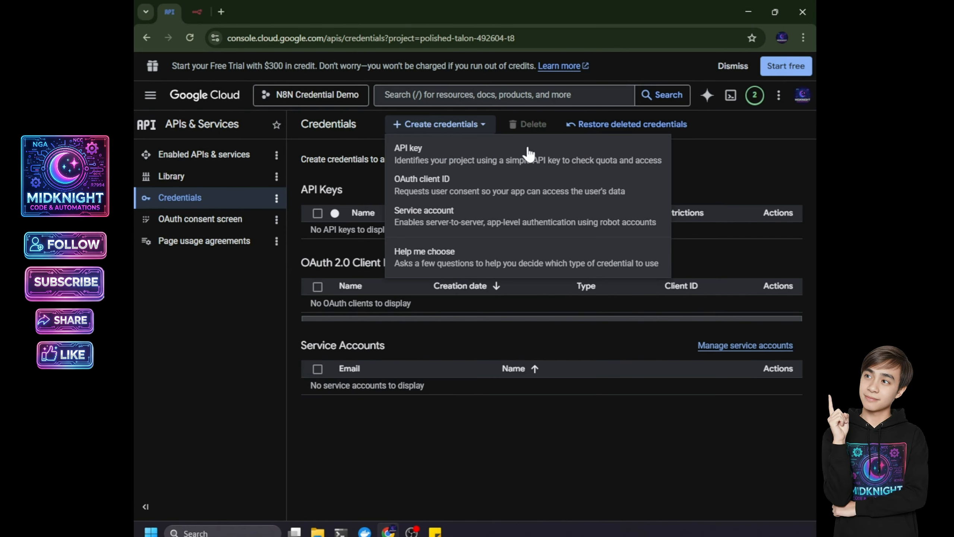
{"action": "left_click", "coordinate": [502, 205]}
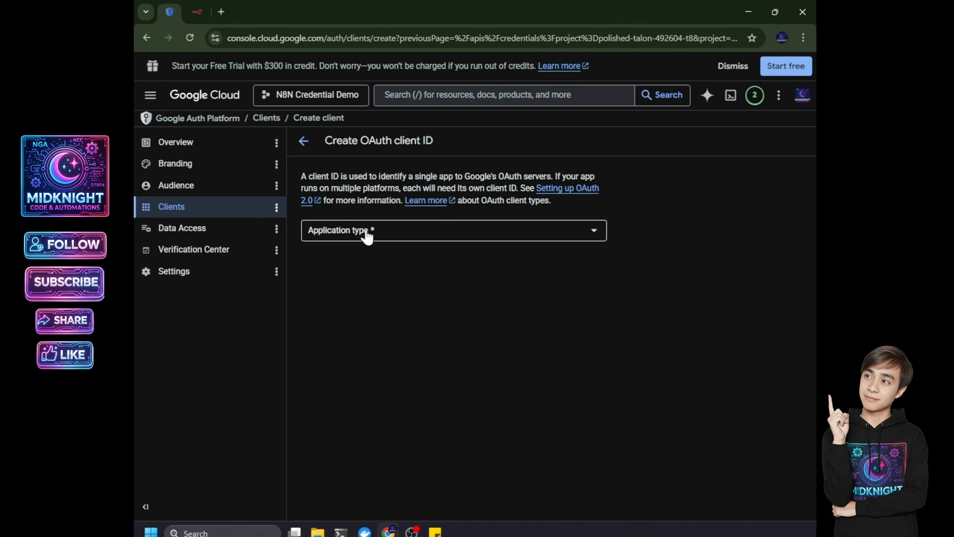
{"action": "left_click", "coordinate": [365, 235]}
{"action": "left_click", "coordinate": [335, 244]}
{"action": "triple_click", "coordinate": [384, 265]}
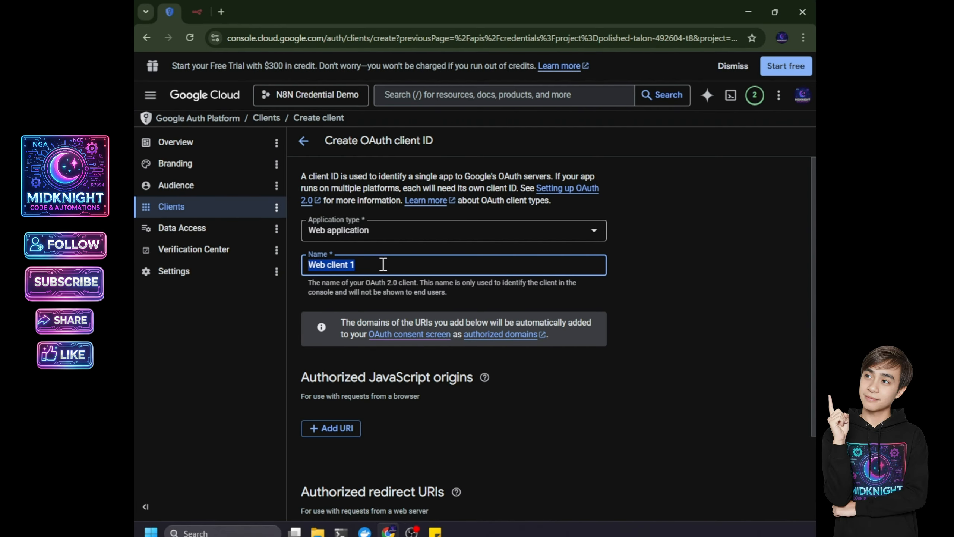
{"action": "type", "text": "N8N Credential Demo"}
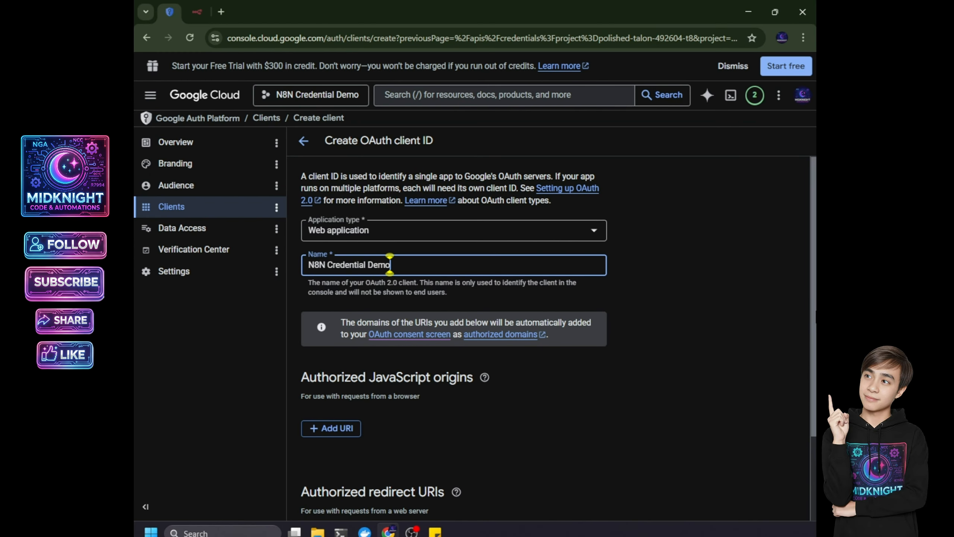
- Add the pasted n8n callback URL as authorized redirect URI and create the client
{"action": "scroll", "coordinate": [390, 264], "scroll_direction": "down", "scroll_amount": 3}
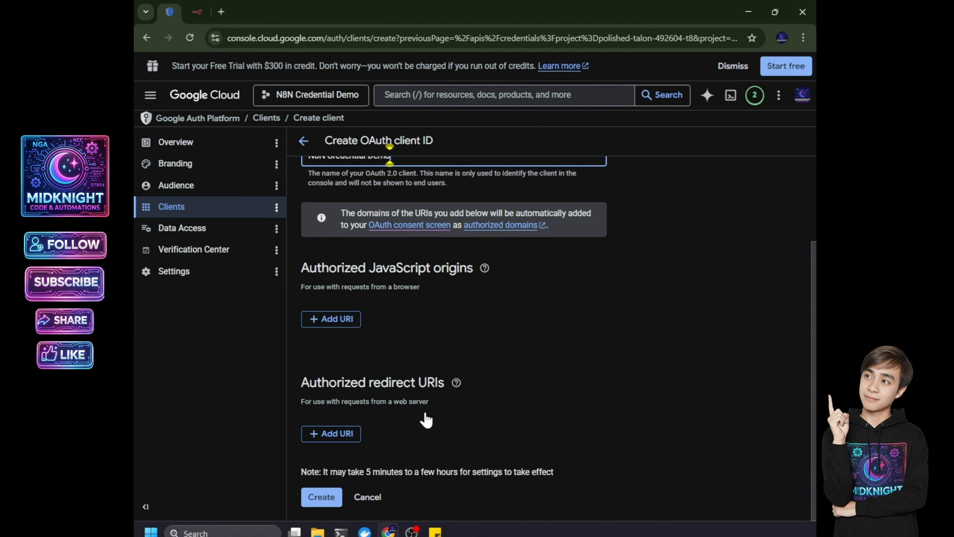
{"action": "left_click", "coordinate": [330, 434]}
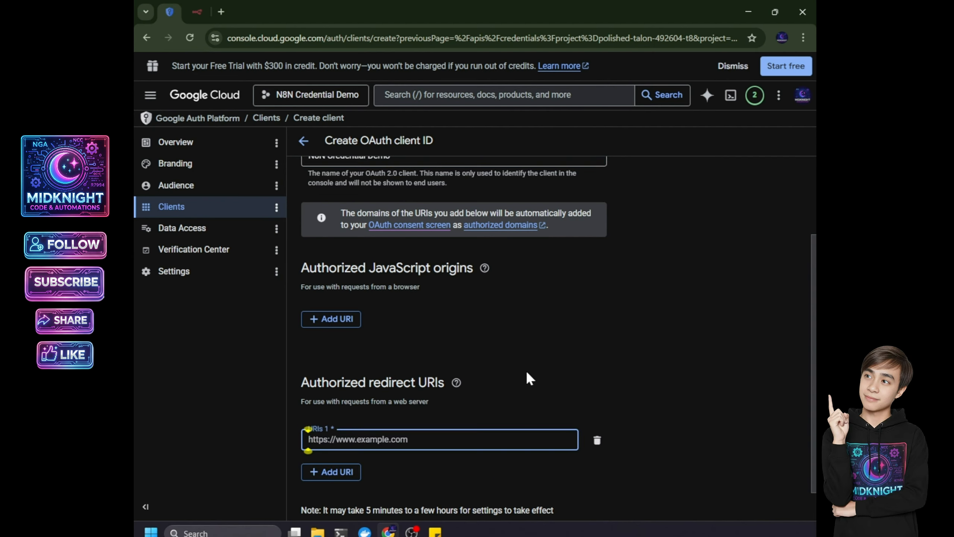
{"action": "type", "text": "https://gonydeal-lashawnda-endothecial.ngrok-free.dev/rest/oauth2-credential/callback"}
{"action": "scroll", "coordinate": [526, 377], "scroll_direction": "down", "scroll_amount": 1}
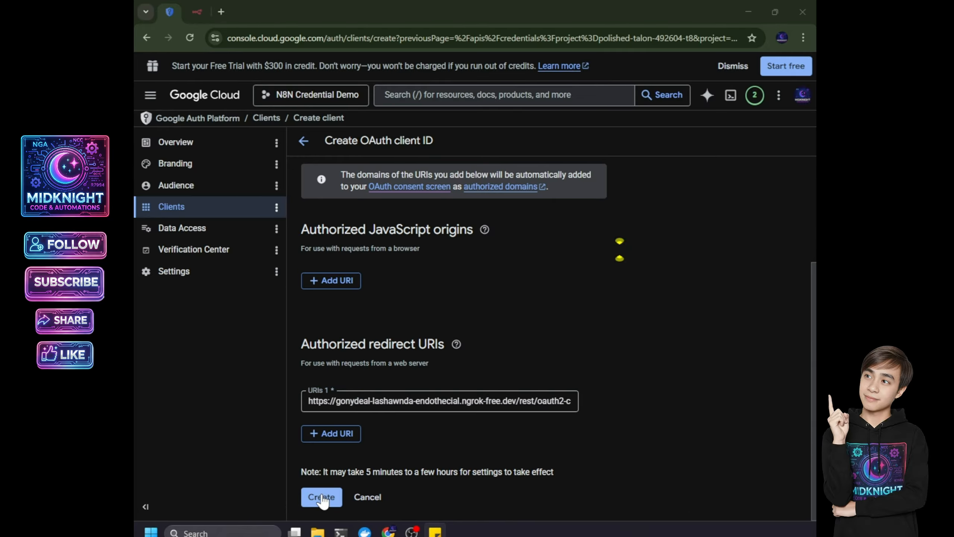
{"action": "left_click", "coordinate": [322, 497]}
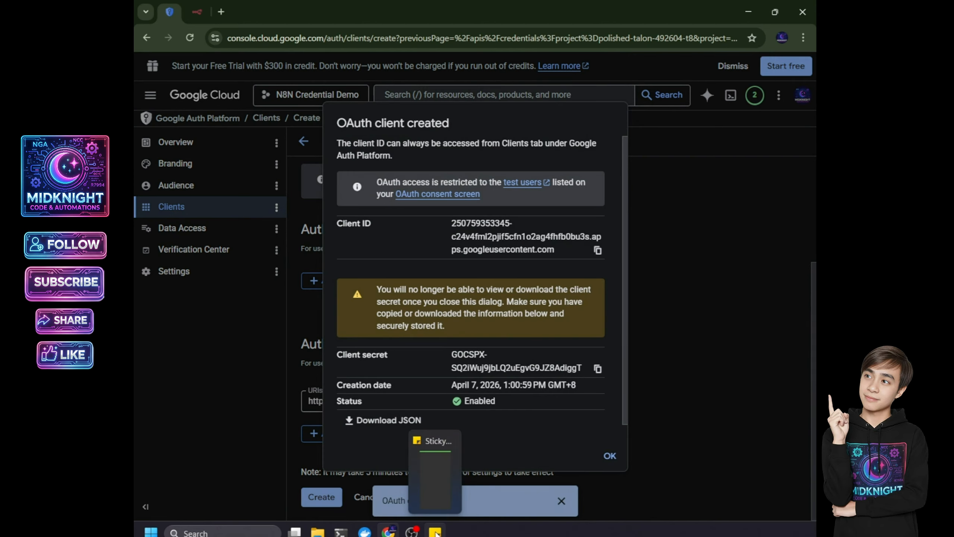
- Copy the new client ID and client secret into a sticky note
{"action": "left_click", "coordinate": [435, 532]}
{"action": "left_click", "coordinate": [597, 250]}
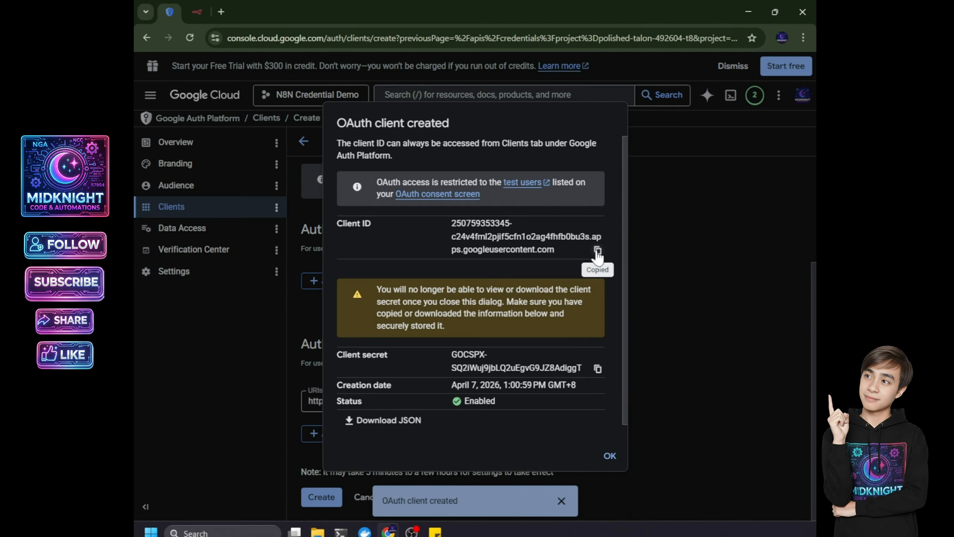
{"action": "key", "text": "alt+Tab"}
{"action": "left_click", "coordinate": [620, 303]}
{"action": "key", "text": "ctrl+v"}
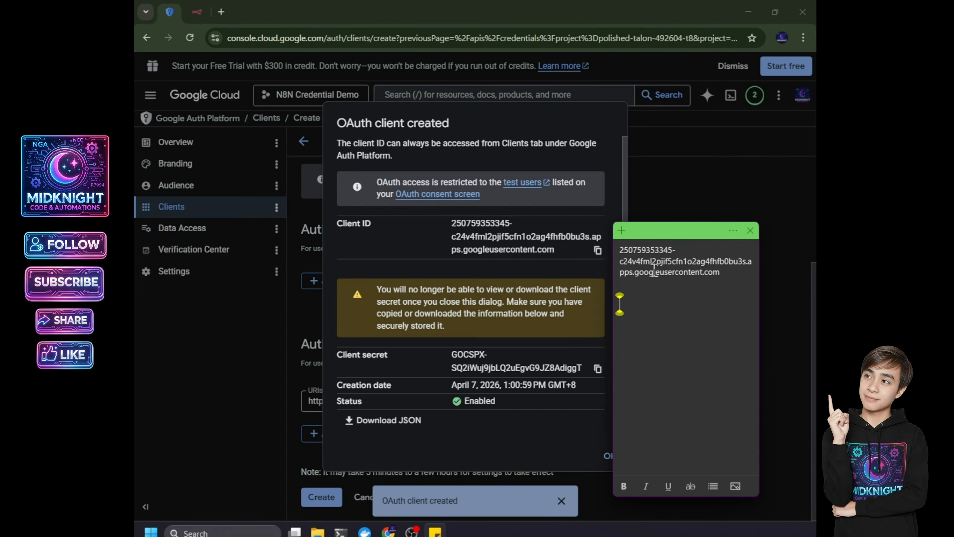
{"action": "key", "text": "ctrl+v"}
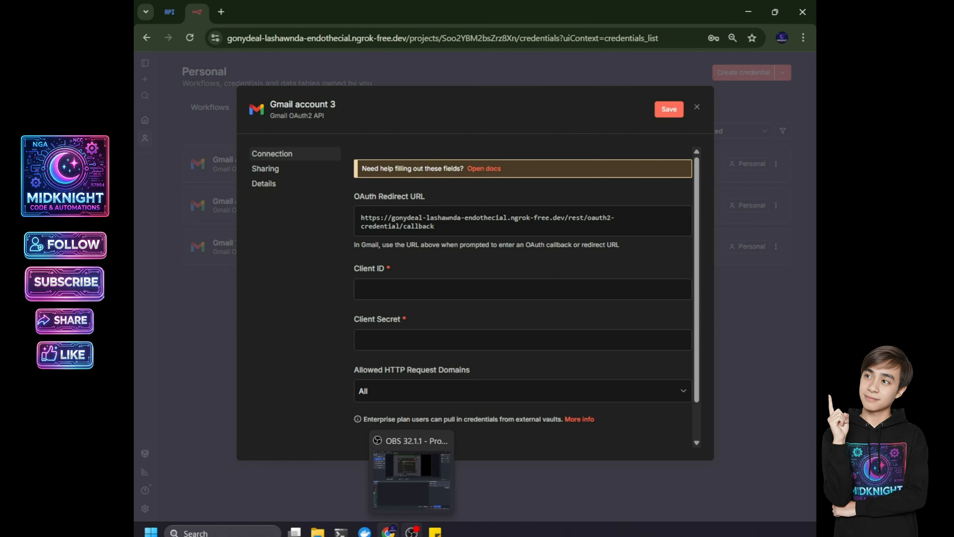
{"action": "mouse_move", "coordinate": [435, 532]}
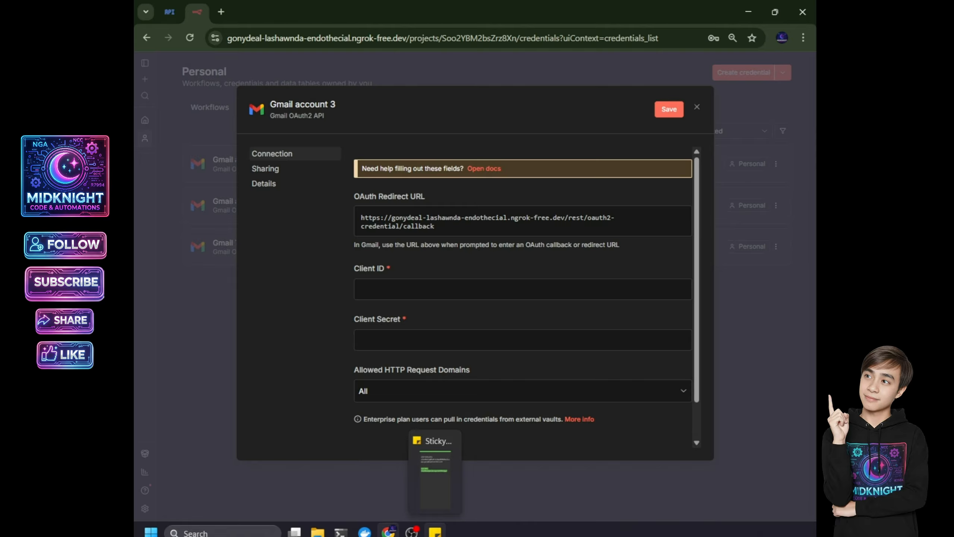
- Paste the saved client ID and client secret into the n8n Gmail credential fields
{"action": "left_click", "coordinate": [435, 533]}
{"action": "left_click", "coordinate": [430, 290]}
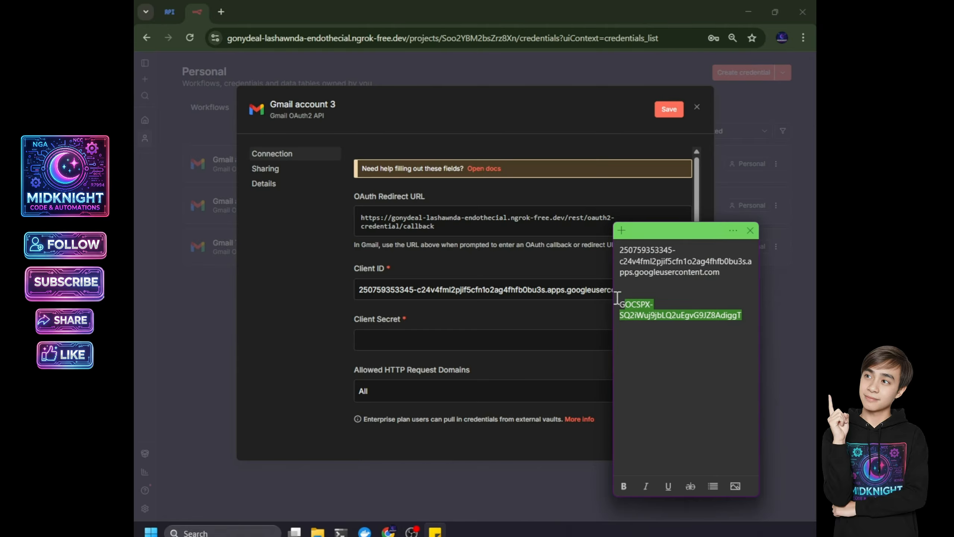
{"action": "key", "text": "ctrl+c"}
{"action": "left_click", "coordinate": [411, 340]}
{"action": "key", "text": "ctrl+v"}
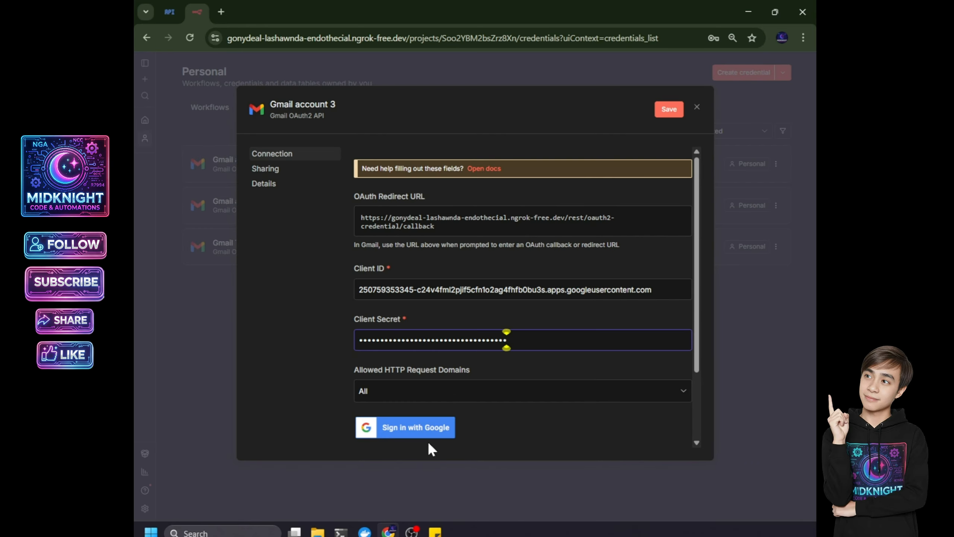
- Sign in with the Google account, pass the unverified-app warning, and grant all Gmail permissions
{"action": "left_click", "coordinate": [394, 436]}
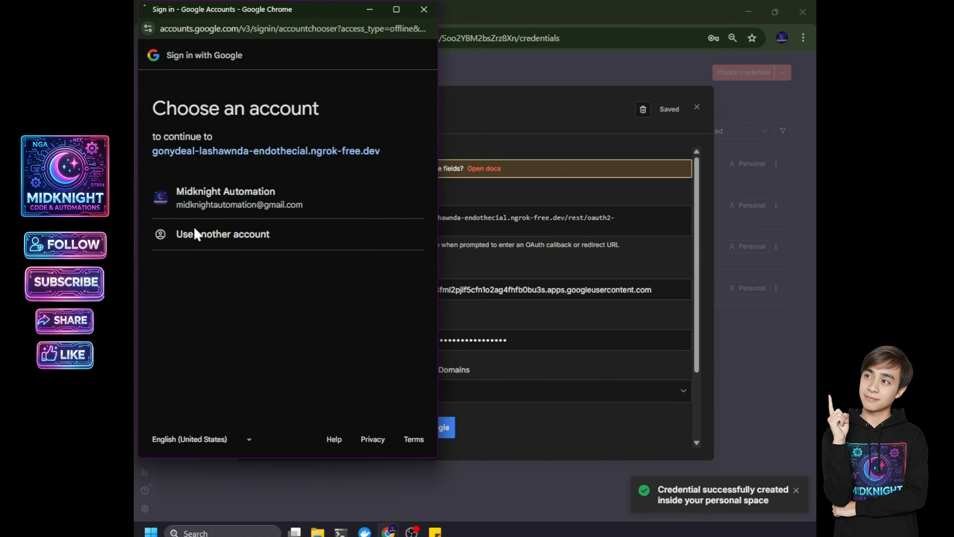
{"action": "left_click", "coordinate": [192, 195]}
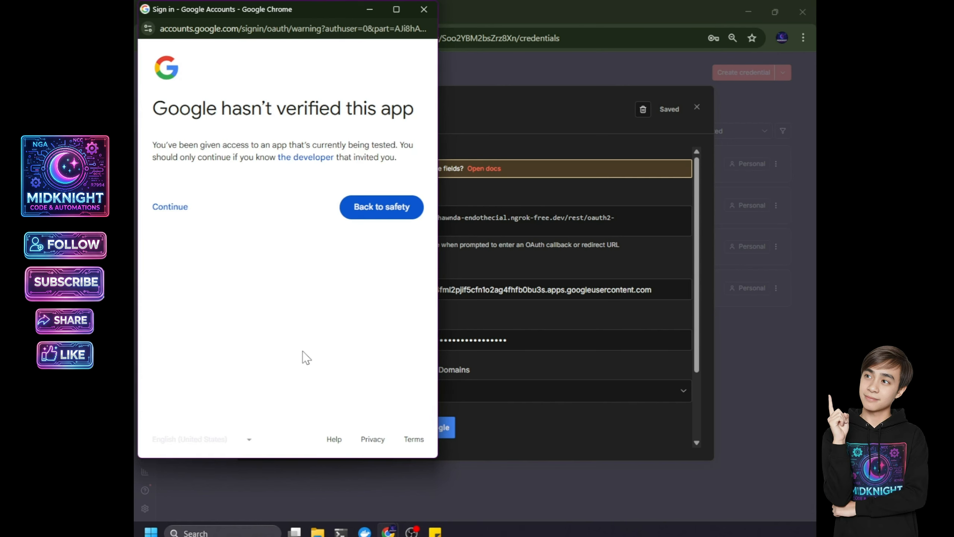
{"action": "left_click", "coordinate": [167, 209]}
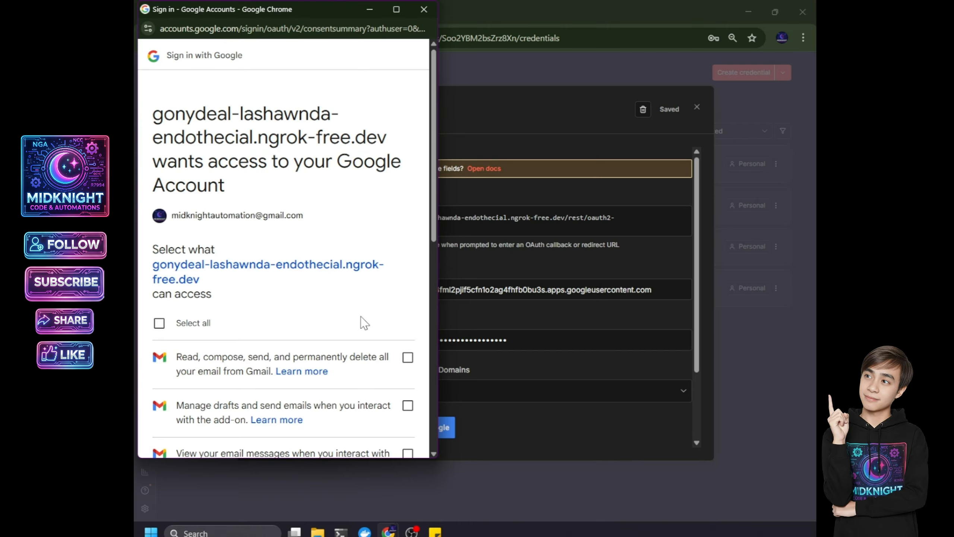
{"action": "left_click", "coordinate": [160, 323]}
{"action": "left_click_drag", "start_coordinate": [435, 207], "coordinate": [427, 418]}
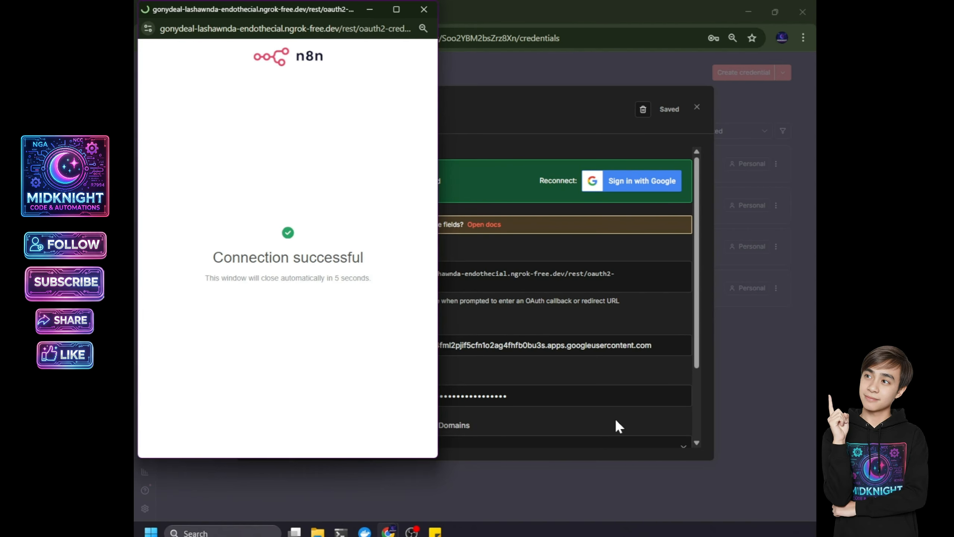
- Rename 'Gmail account 3' to 'Gmail Credential Demo', save it, and close the credential
{"action": "left_click", "coordinate": [421, 7]}
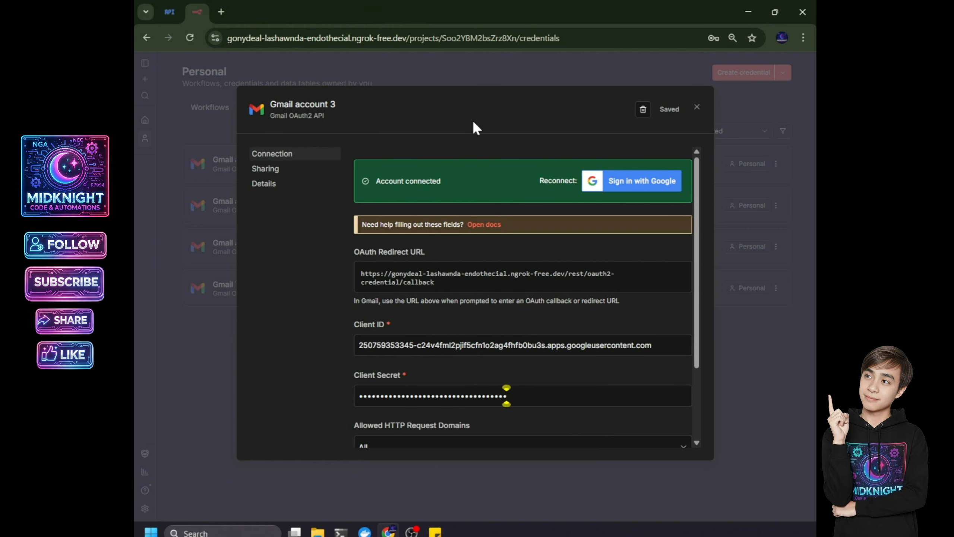
{"action": "left_click", "coordinate": [312, 109]}
{"action": "key", "text": "BackSpace"}
{"action": "type", "text": "Gmail Credential Demo"}
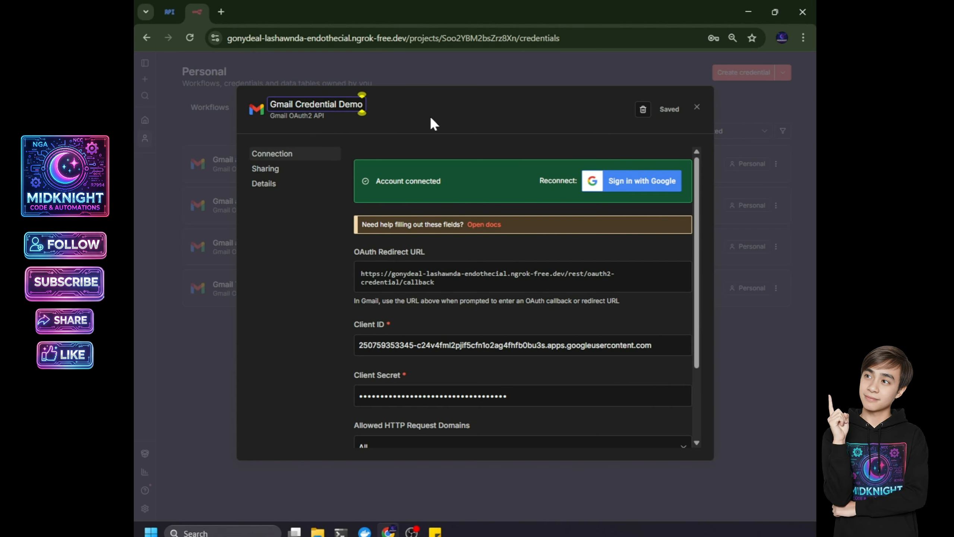
{"action": "left_click", "coordinate": [431, 120]}
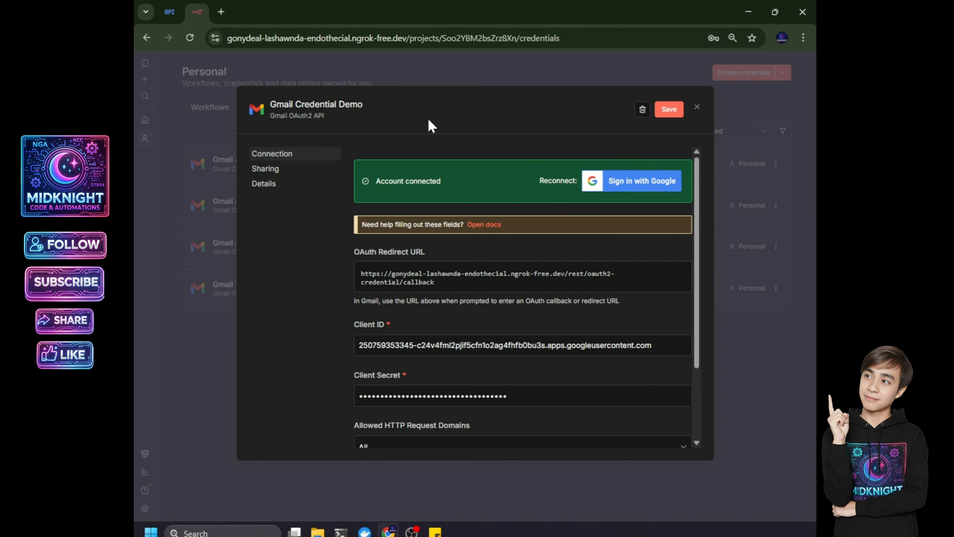
{"action": "left_click", "coordinate": [673, 109]}
{"action": "left_click", "coordinate": [697, 107]}
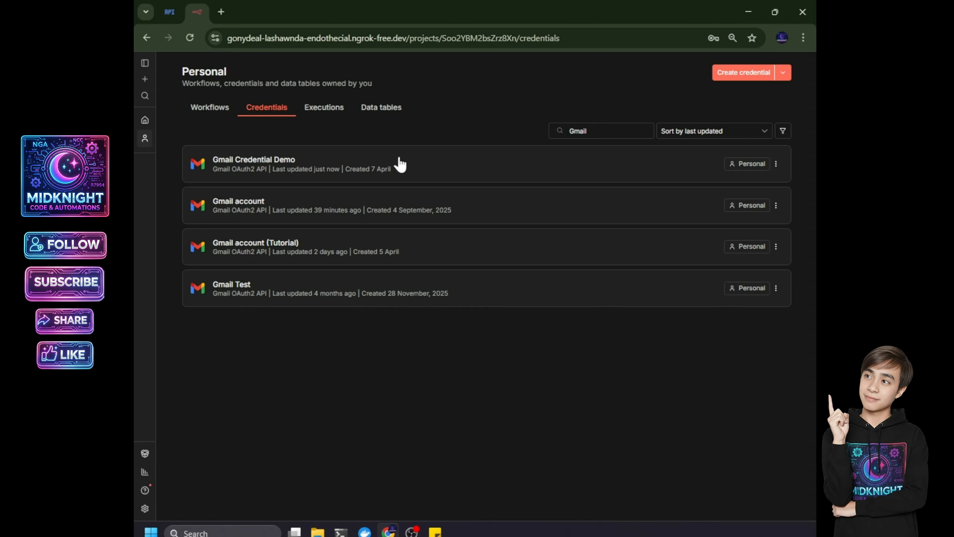
- Search the API Library for 'Gmail' and enable the Gmail API for the project
{"action": "left_click", "coordinate": [170, 12]}
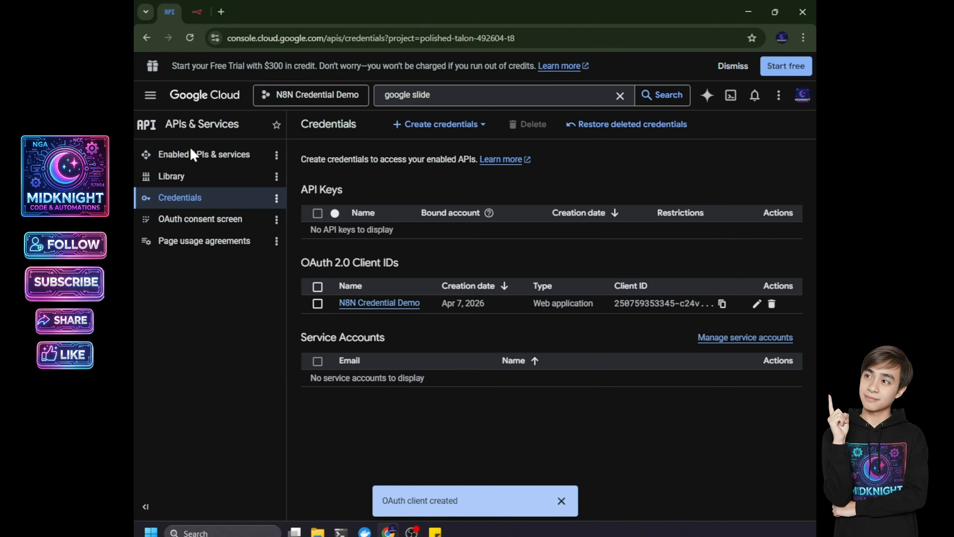
{"action": "left_click", "coordinate": [214, 161]}
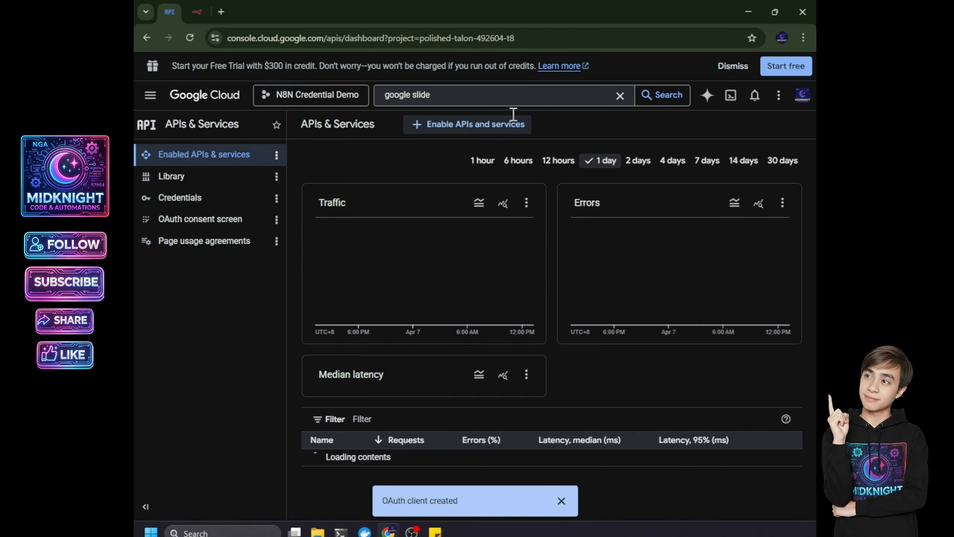
{"action": "left_click", "coordinate": [454, 128]}
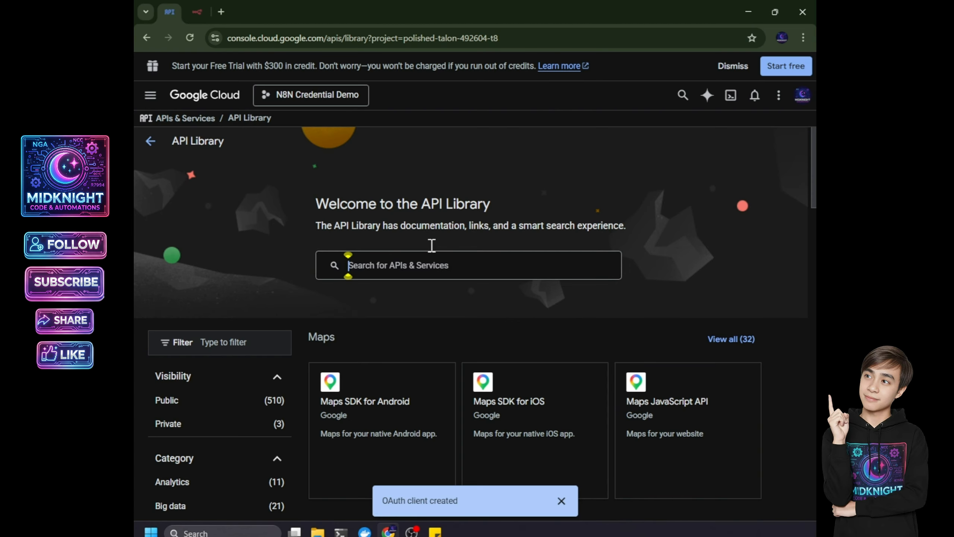
{"action": "type", "text": "Gmail"}
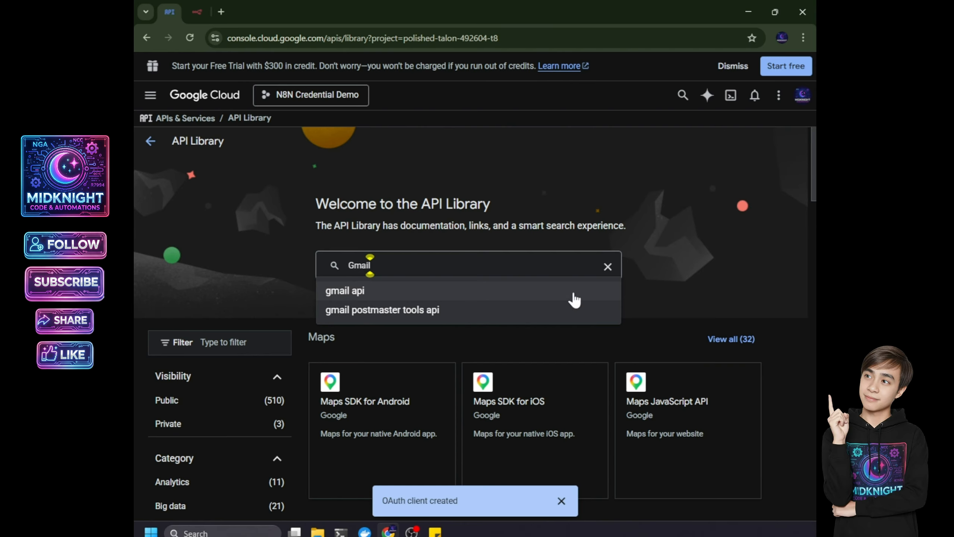
{"action": "key", "text": "Return"}
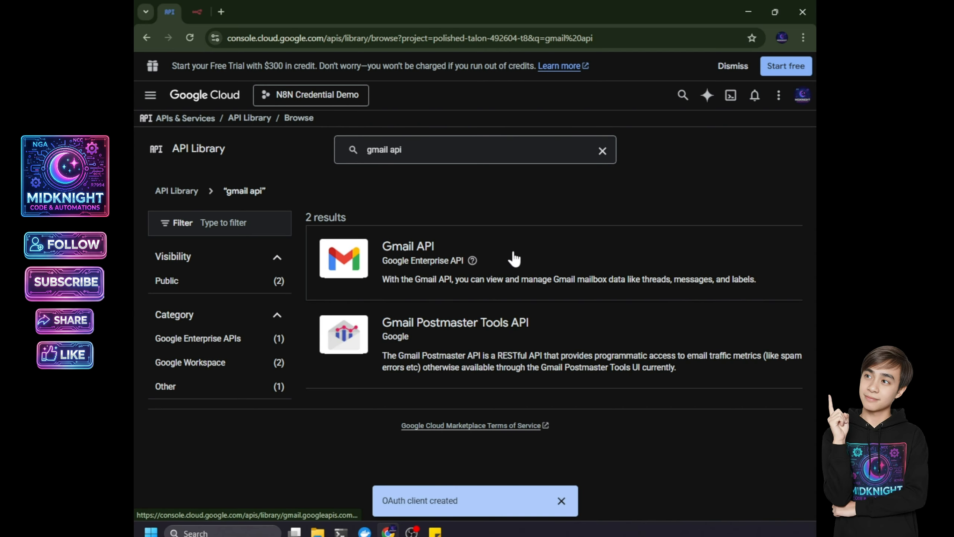
{"action": "left_click", "coordinate": [518, 260]}
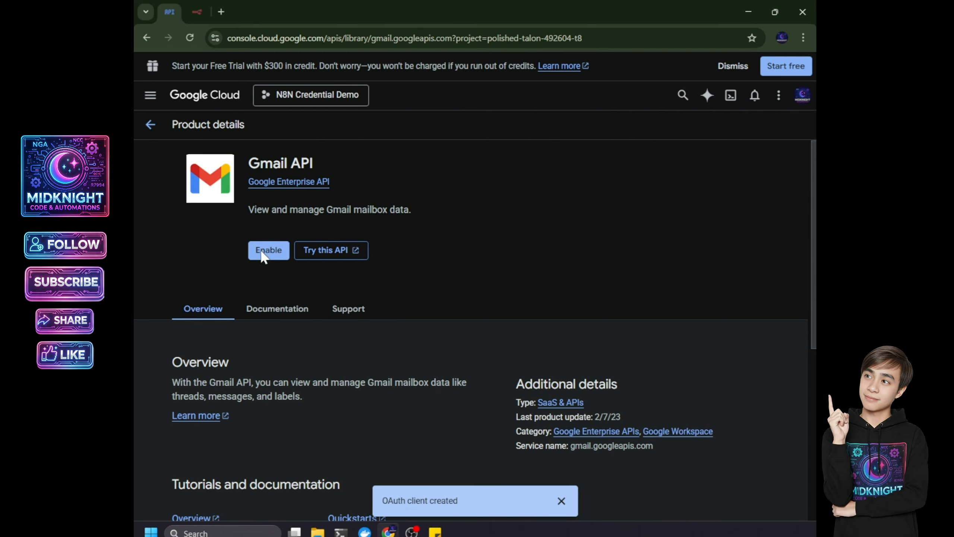
{"action": "left_click", "coordinate": [273, 260]}
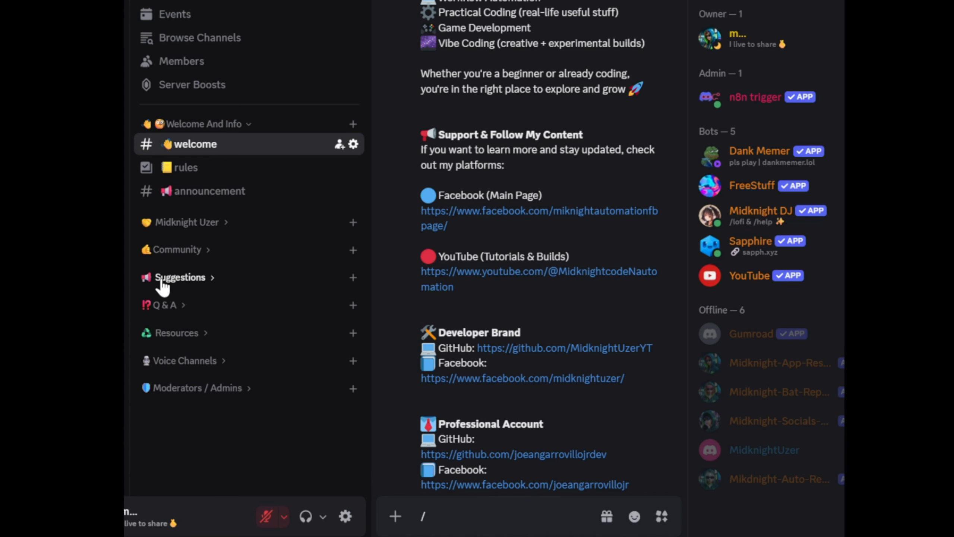
{"action": "left_click", "coordinate": [161, 277]}
{"action": "left_click", "coordinate": [191, 300]}
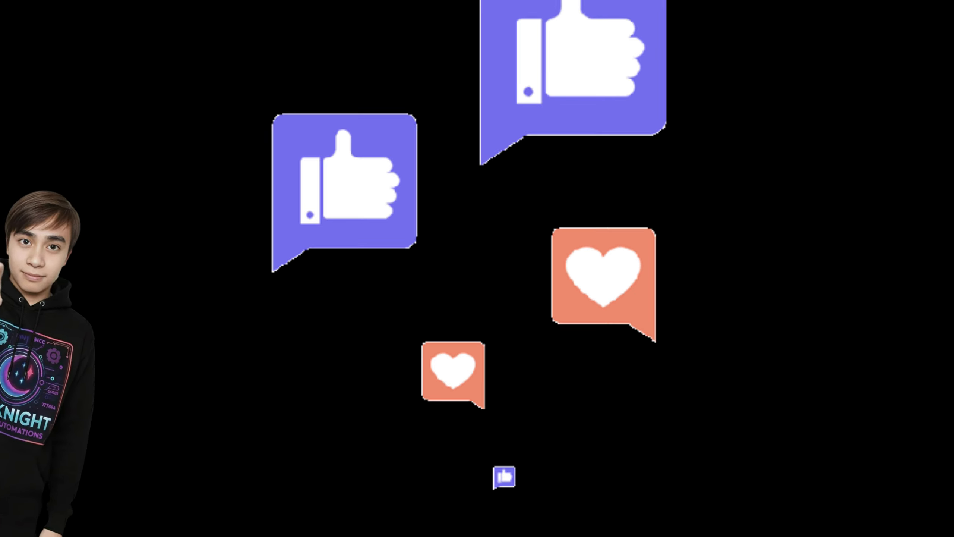